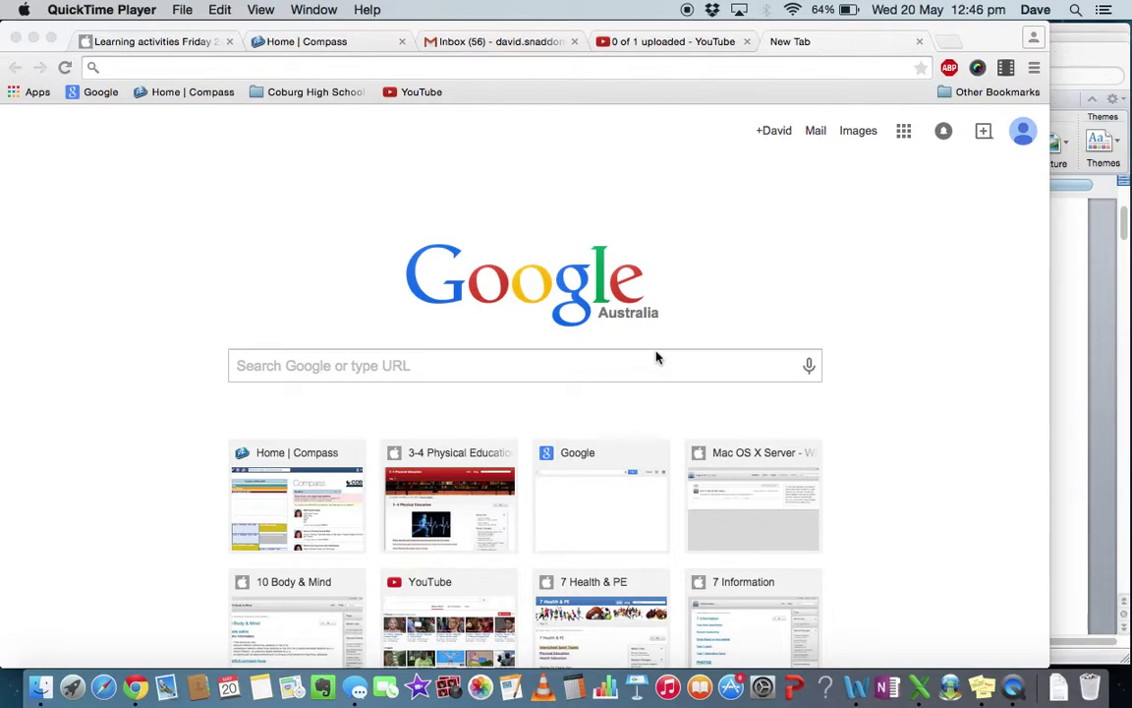
Search Google for "thing link" and open ThingLink's sign-up page from the results.
left_click(355, 366)
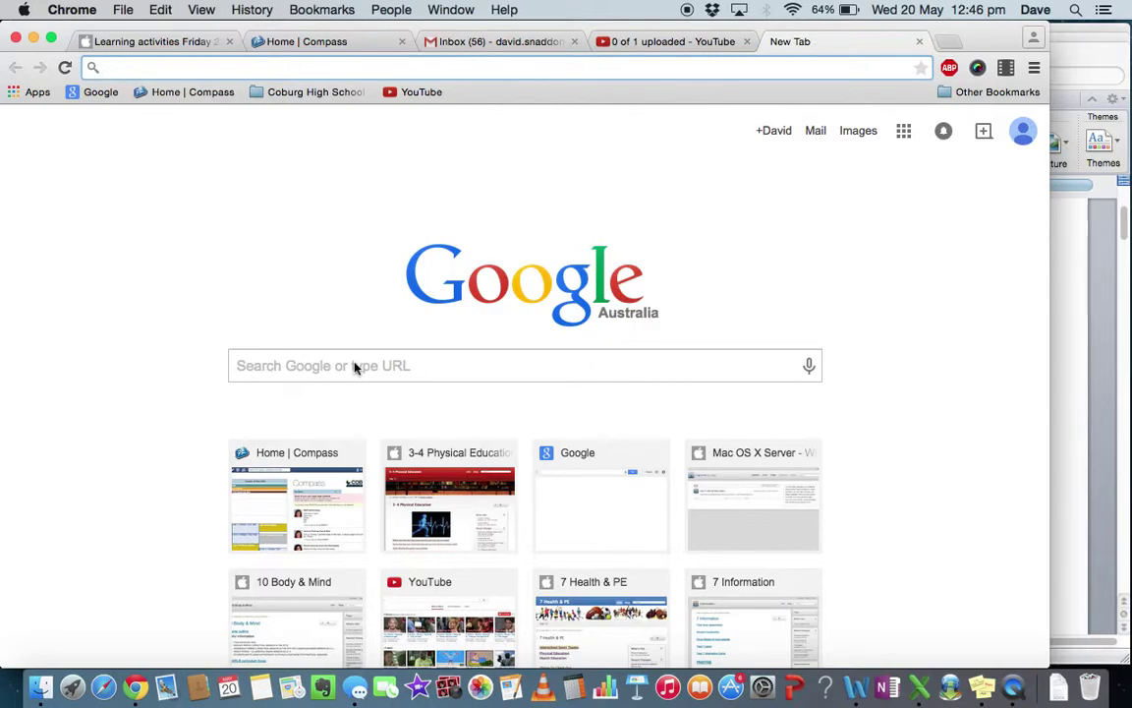
left_click(355, 364)
type("thing")
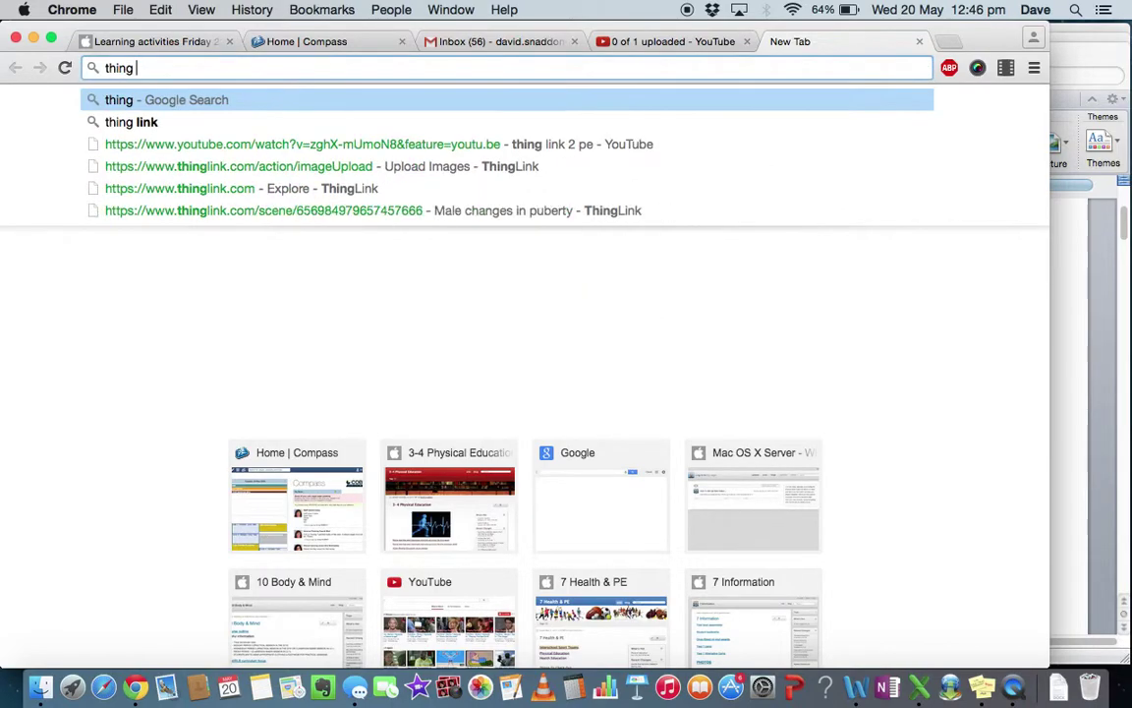
key("Down")
key("Return")
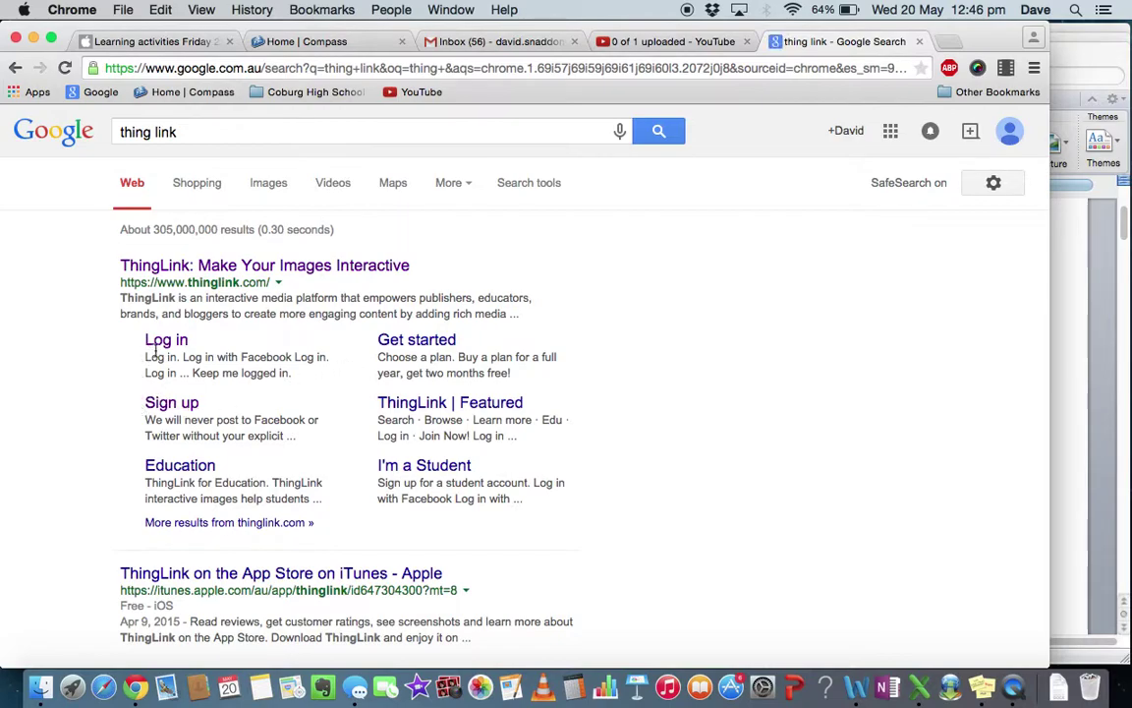
left_click(153, 408)
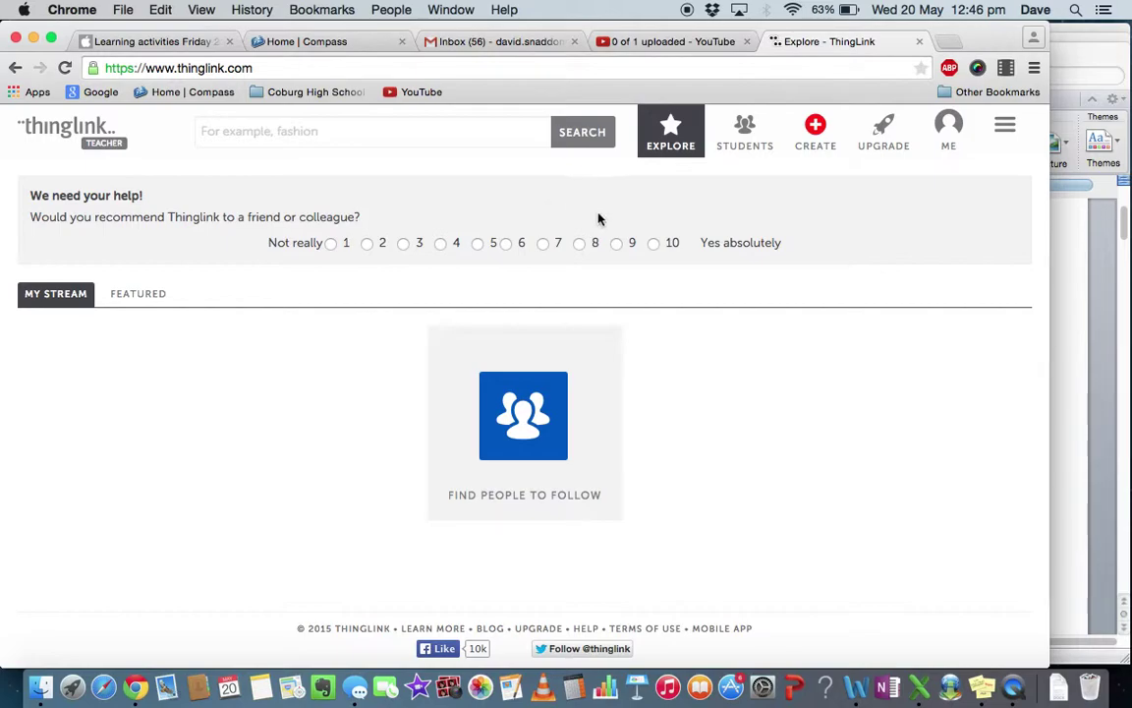
Create a new ThingLink image by uploading the pie chart screenshot from the Desktop folder.
left_click(814, 131)
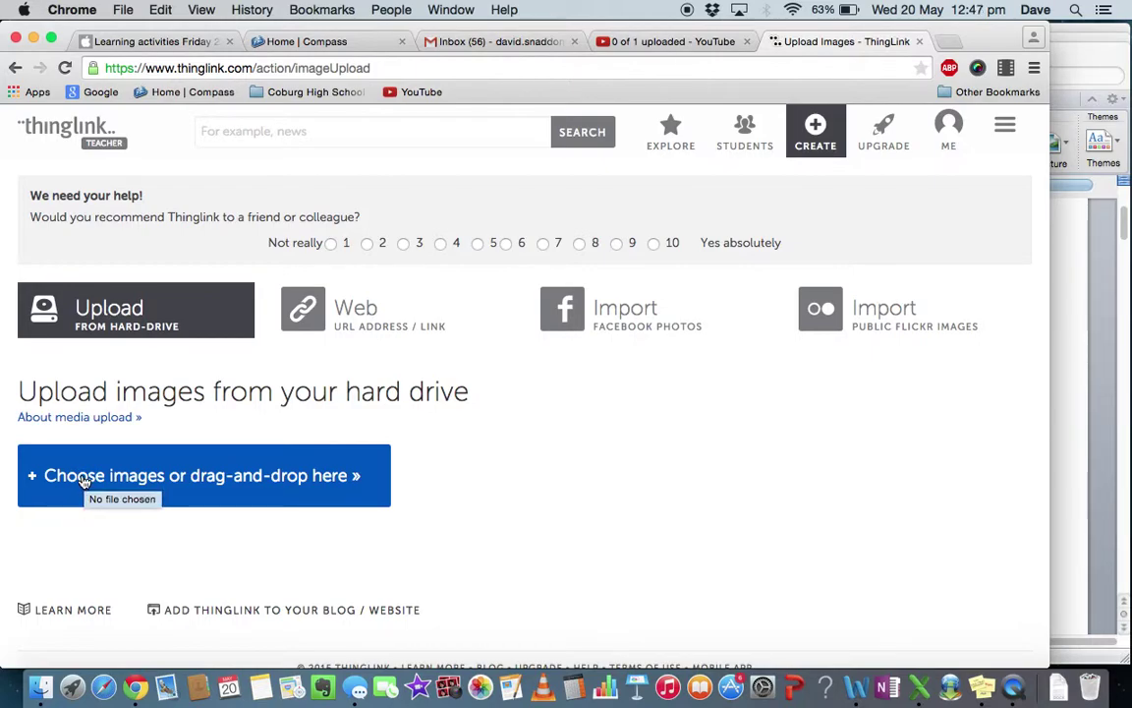
left_click(41, 694)
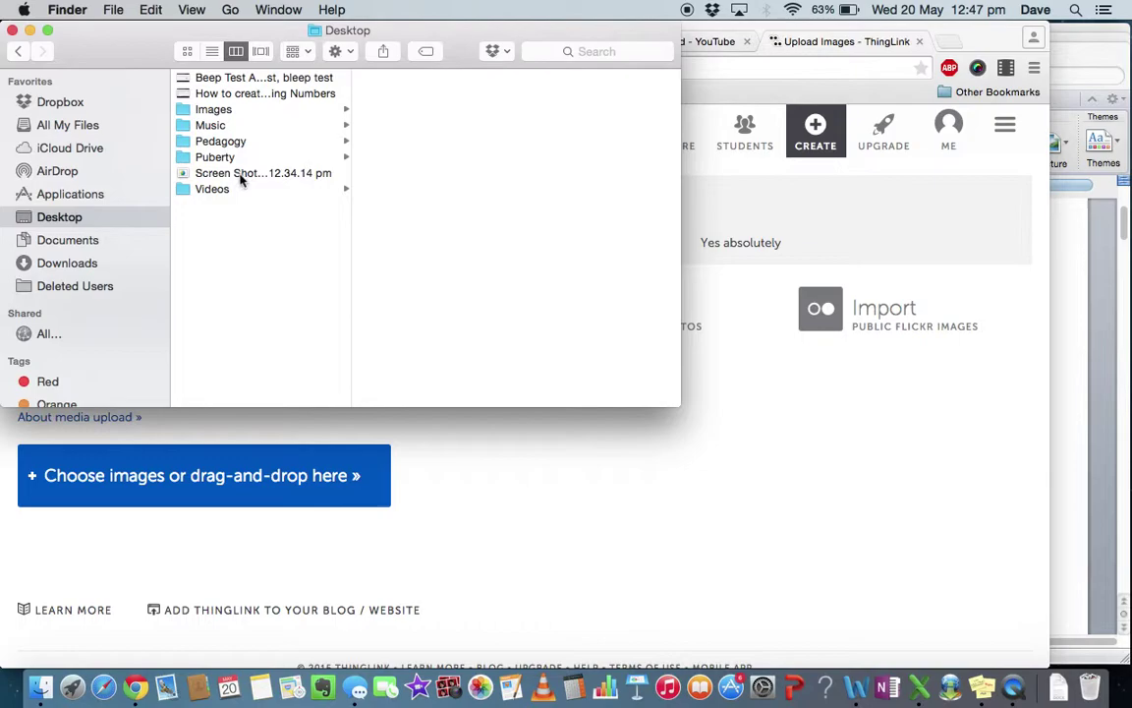
left_click_drag(240, 177, 510, 477)
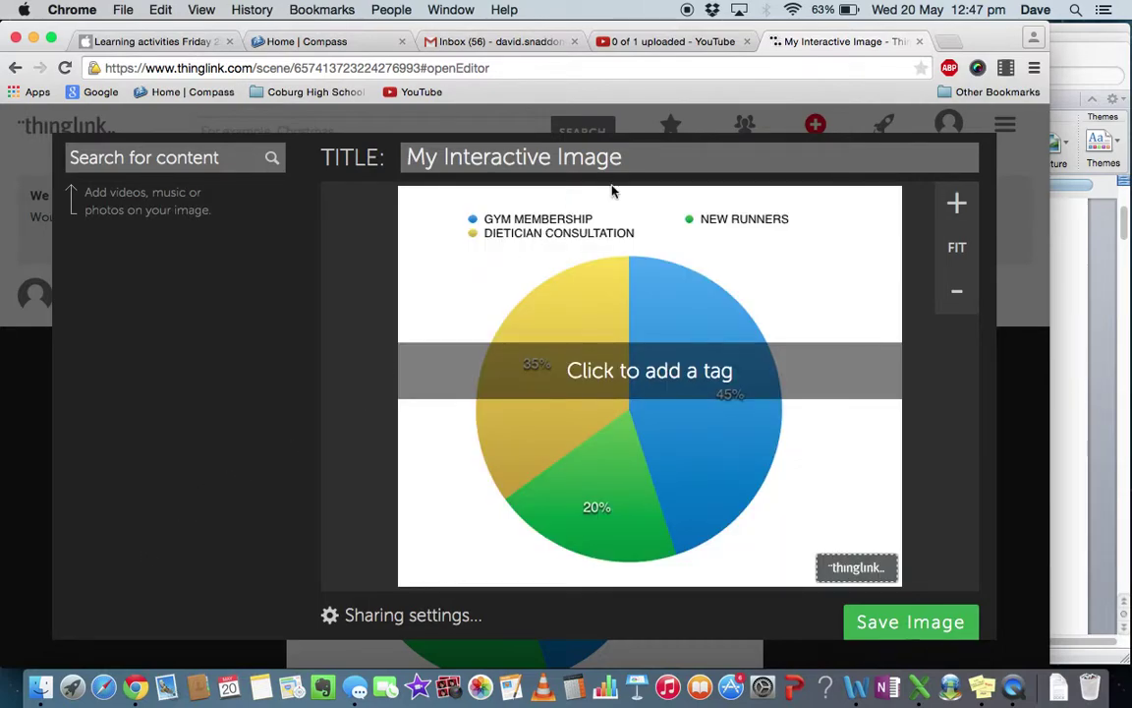
Replace the image title with "How I will spend my $1000".
triple_click(514, 157)
key("BackSpace")
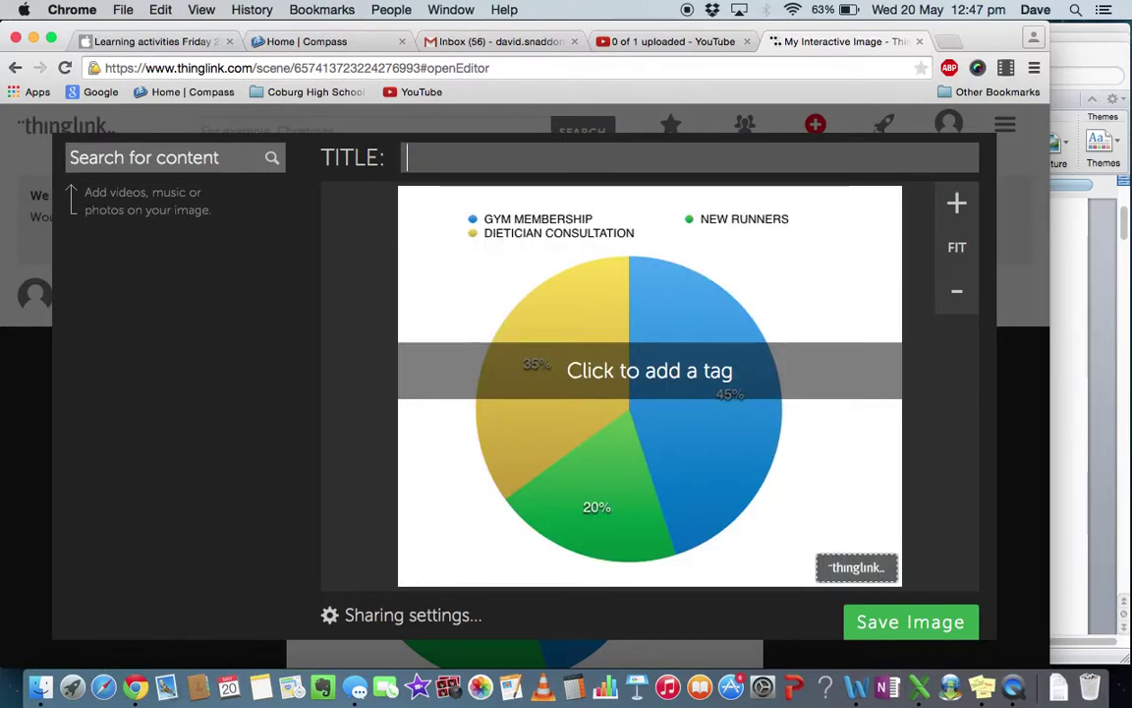
type("How I ")
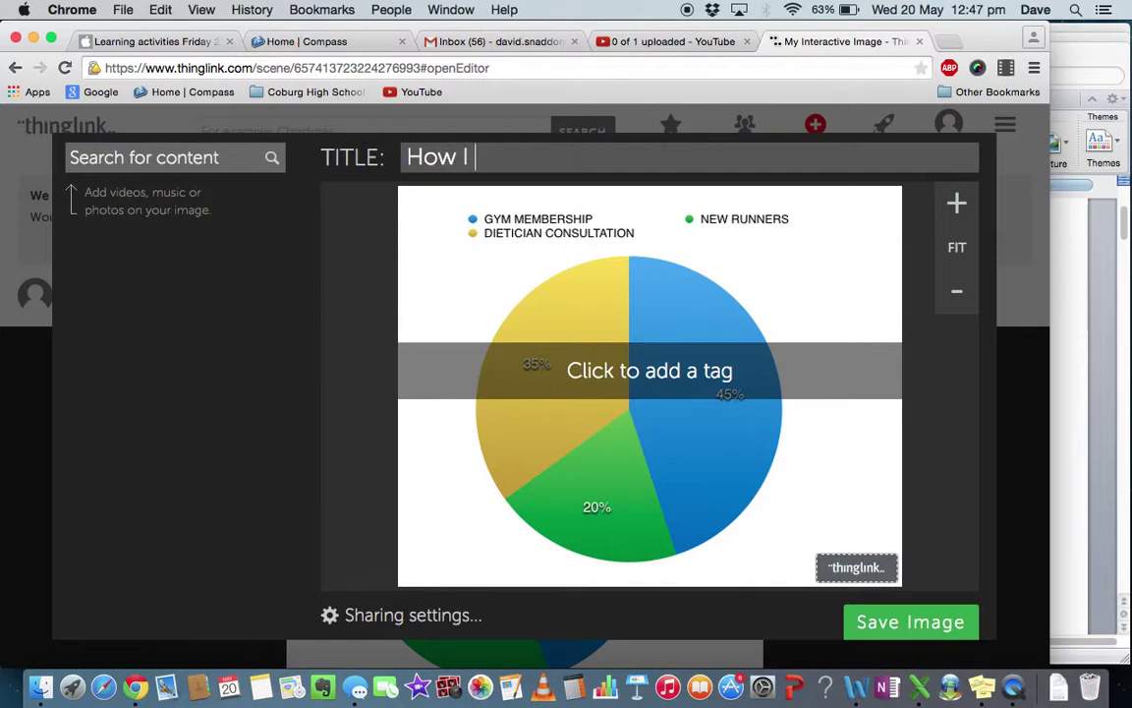
type("will spend m")
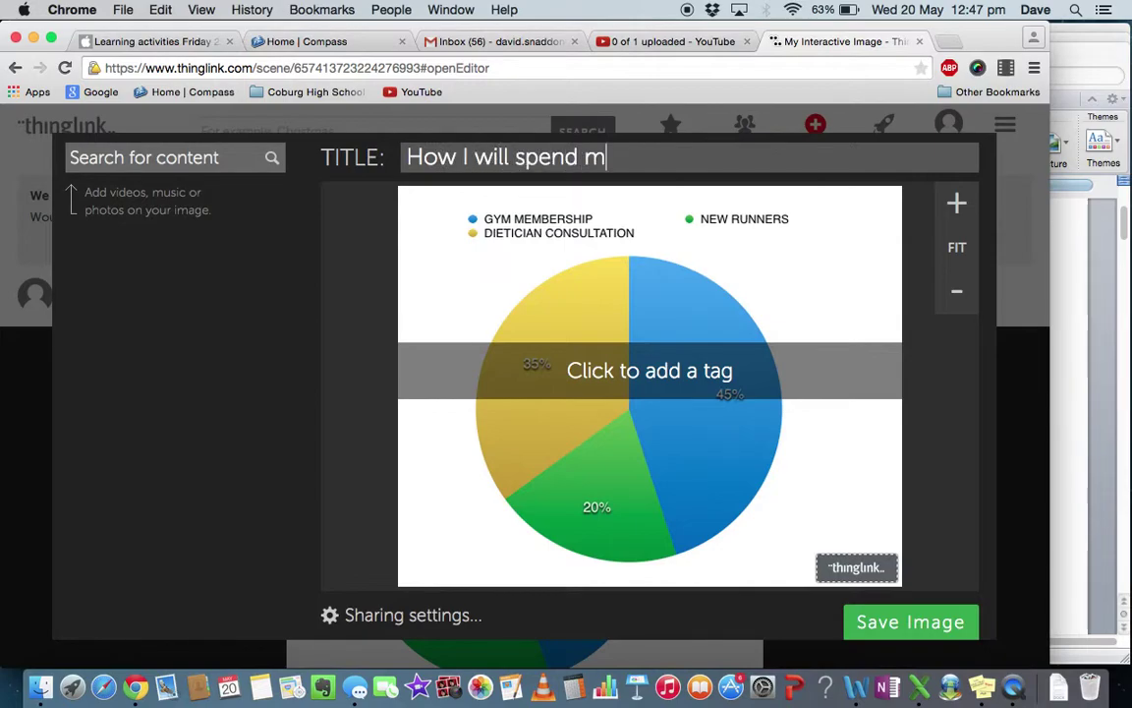
type("y $1000")
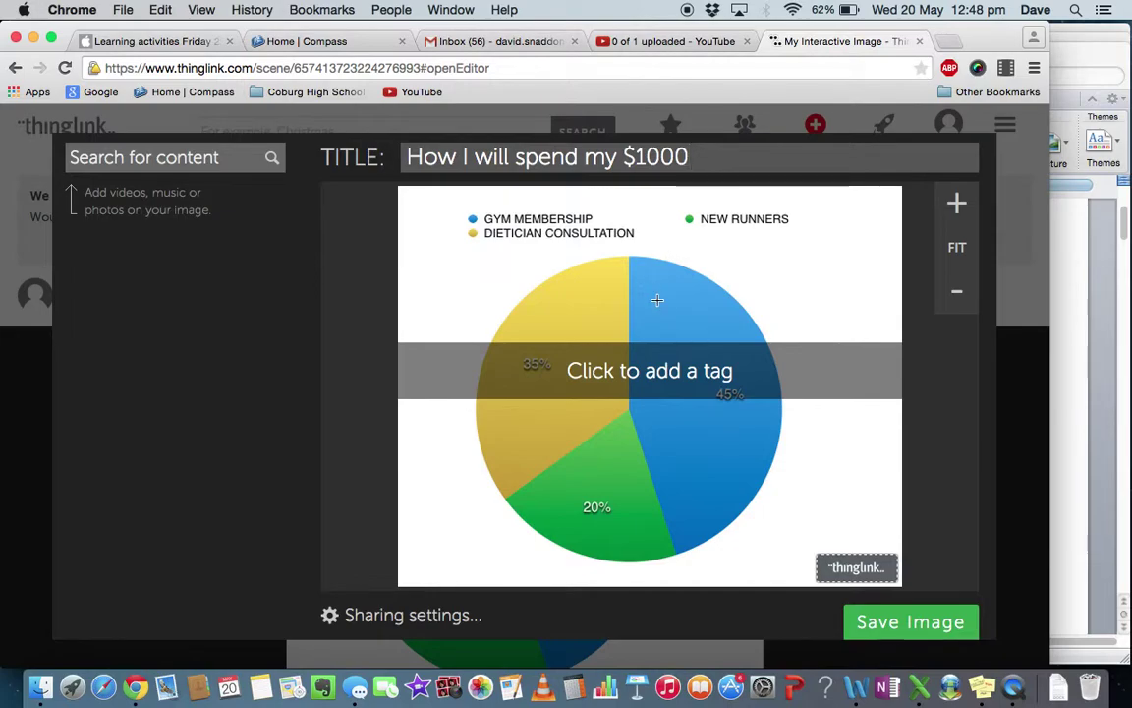
Add a tag on the blue gym membership slice of the pie chart and begin editing its text.
left_click(696, 324)
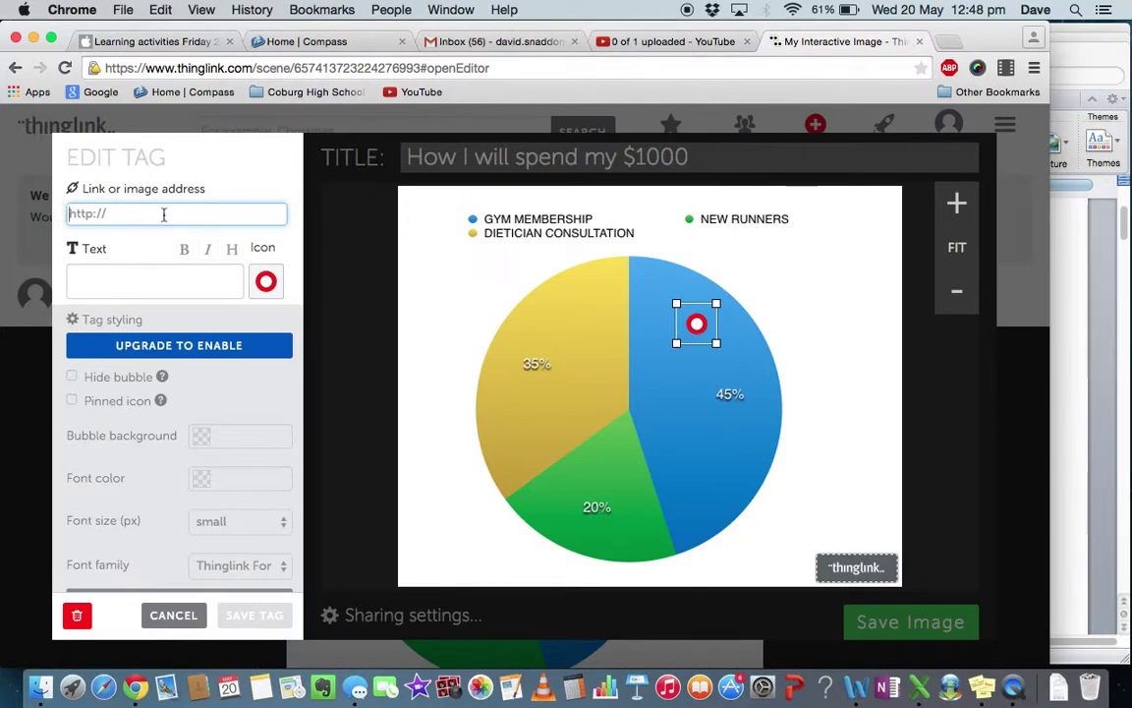
left_click(236, 344)
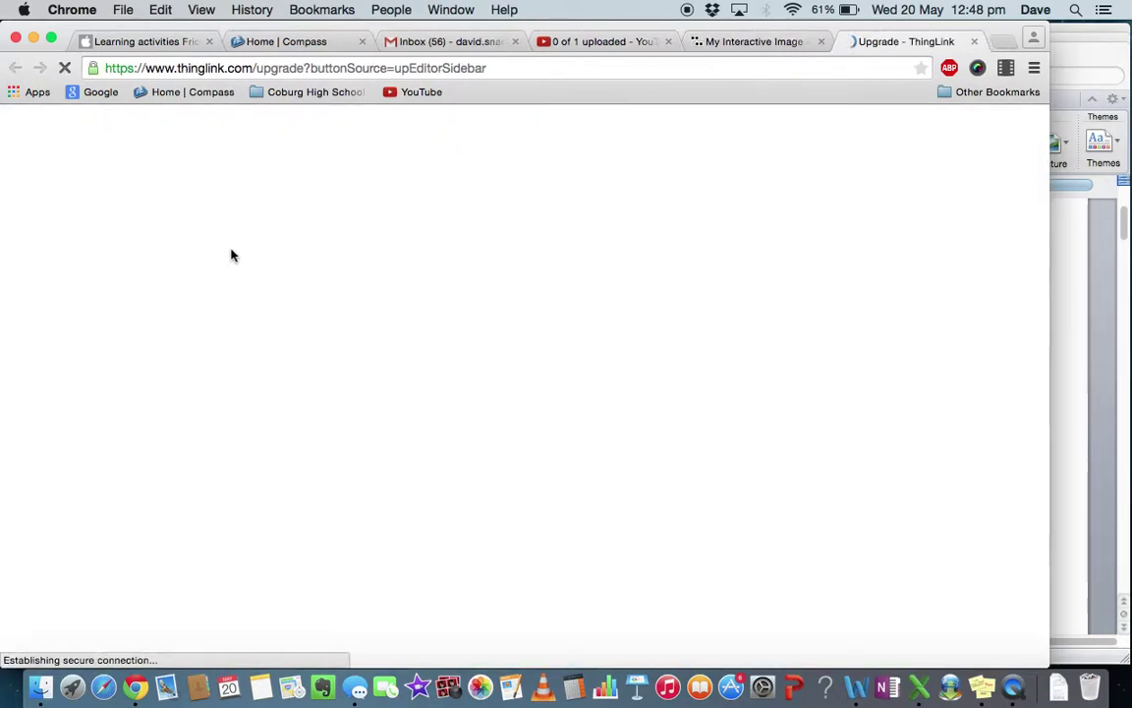
left_click(732, 43)
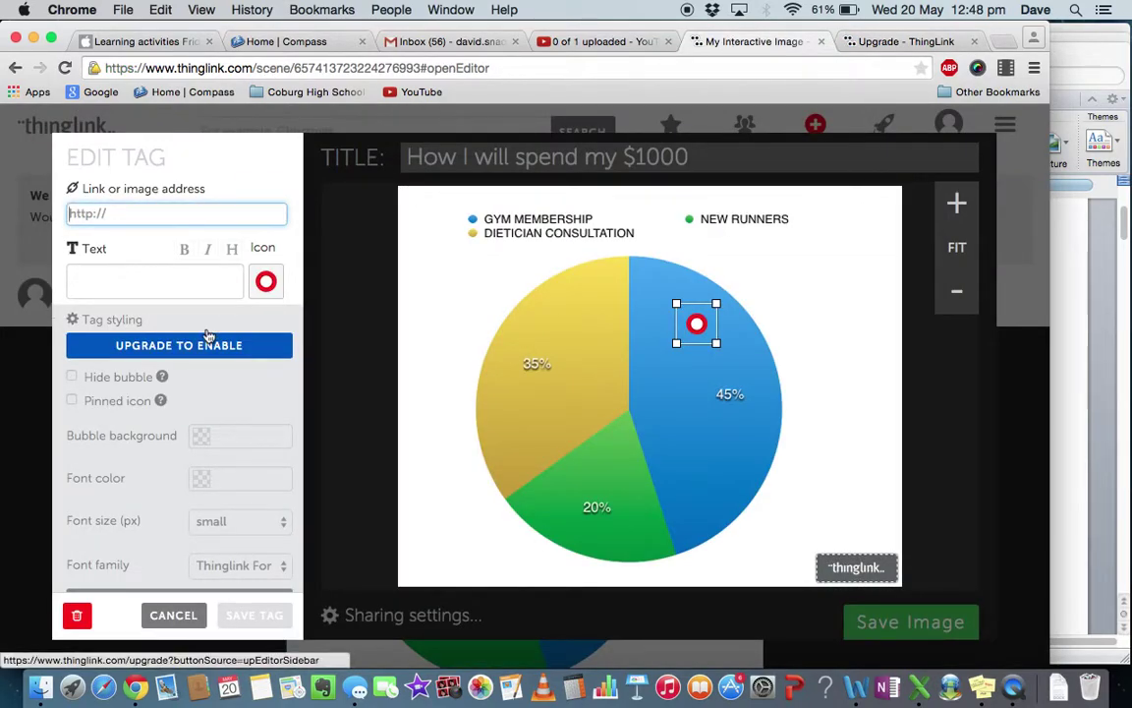
left_click(150, 289)
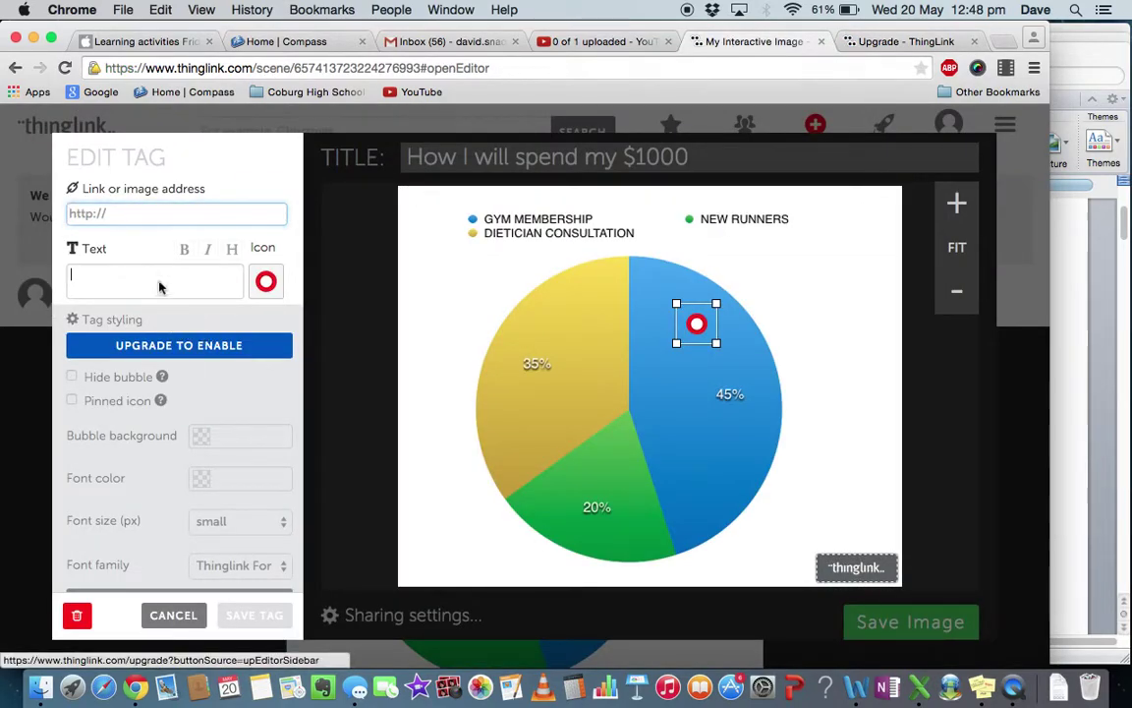
Browse the tag icons, try the white ring icon and switch the gym tag back to the red ring.
left_click(266, 282)
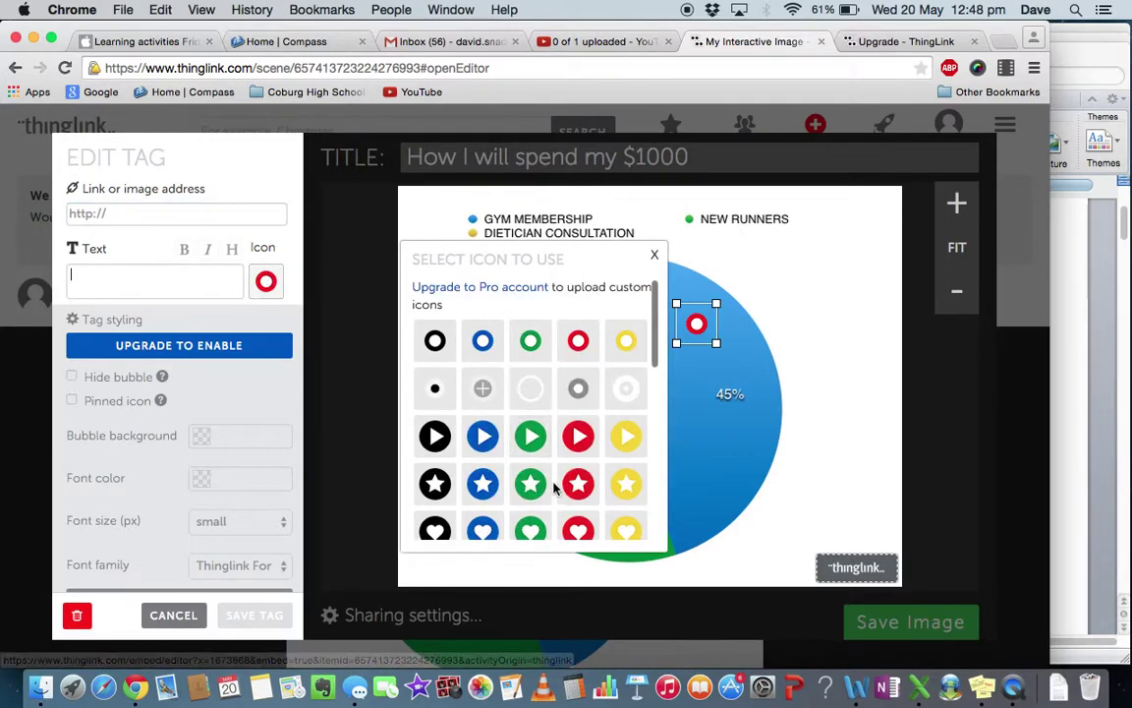
scroll(521, 393, "down", 5)
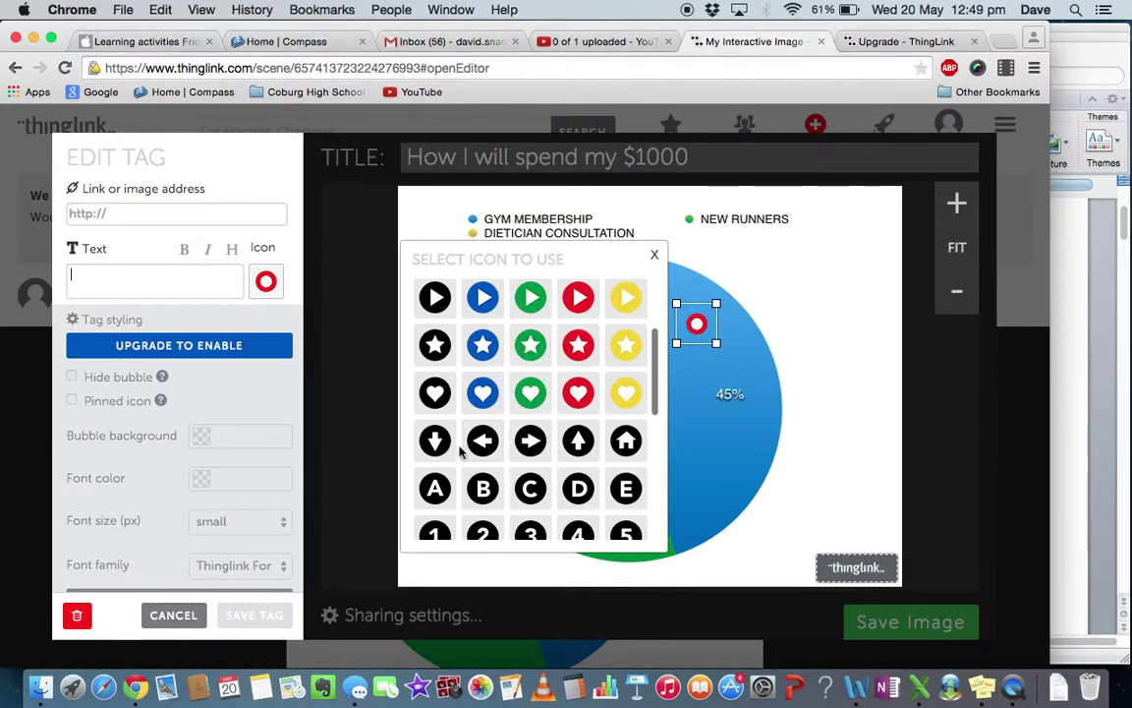
scroll(458, 462, "down", 3)
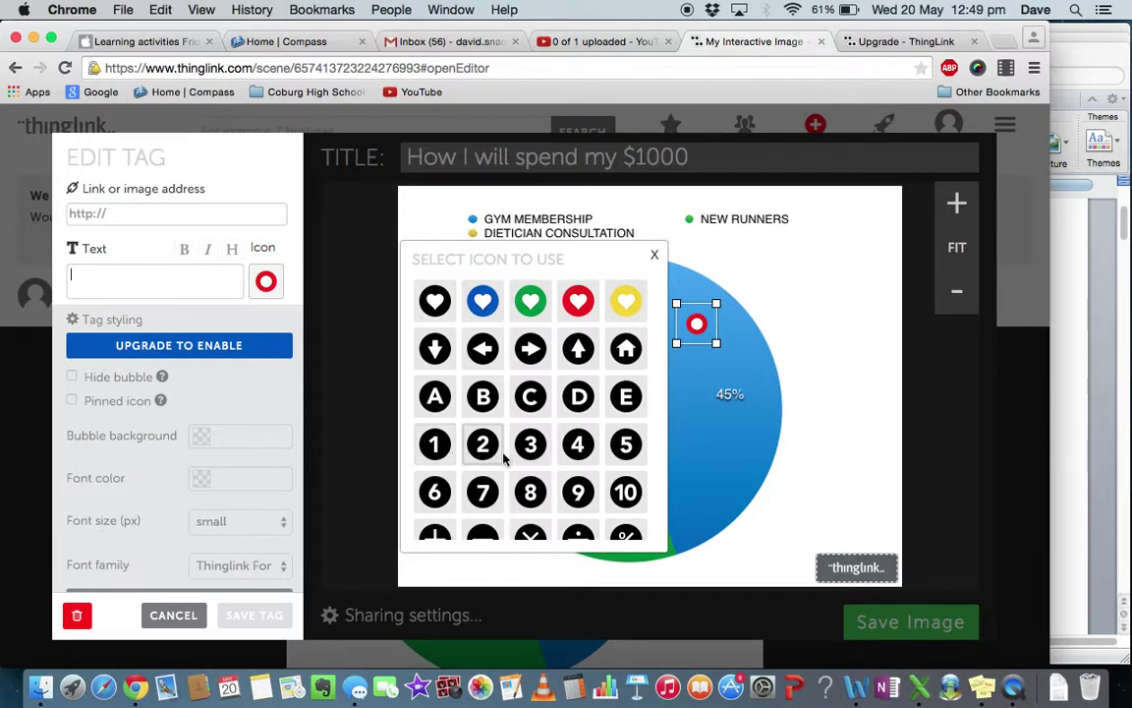
scroll(521, 462, "up", 3)
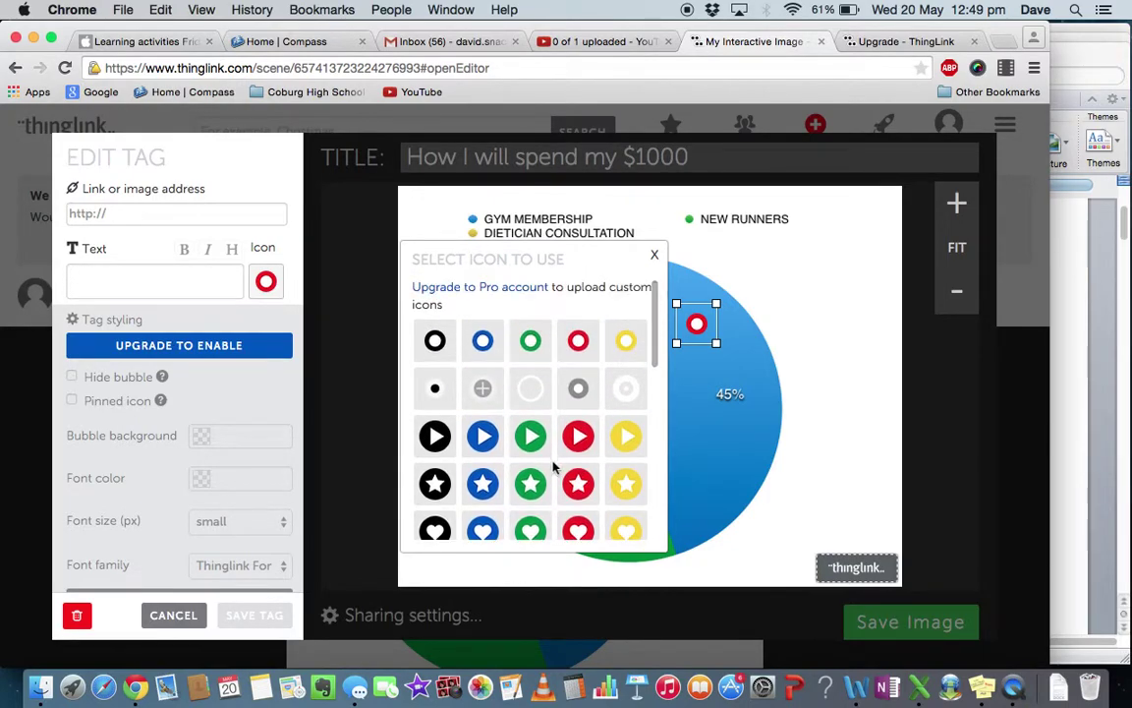
right_click(554, 460)
left_click(531, 378)
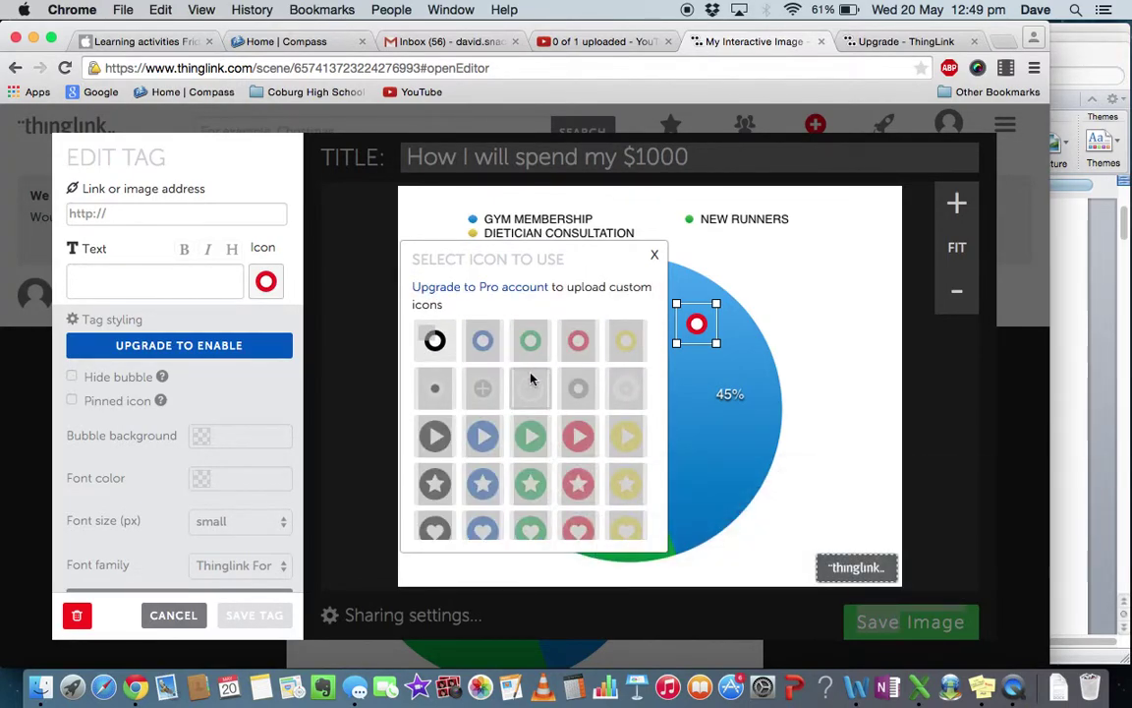
left_click(531, 378)
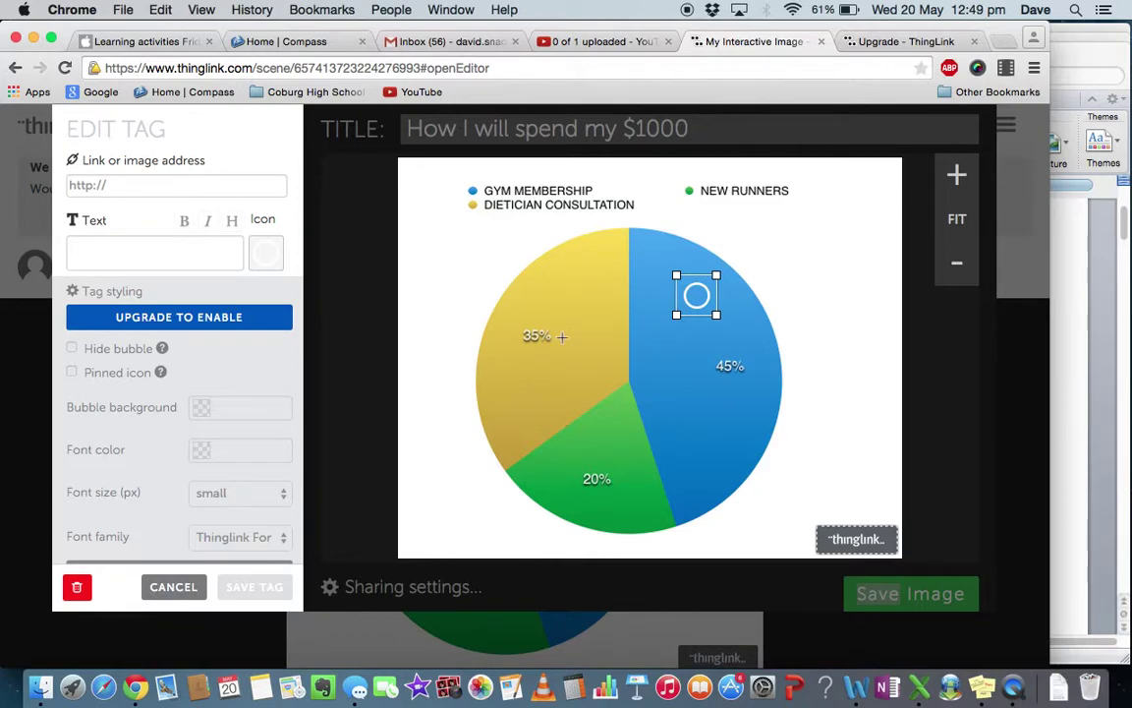
left_click(268, 256)
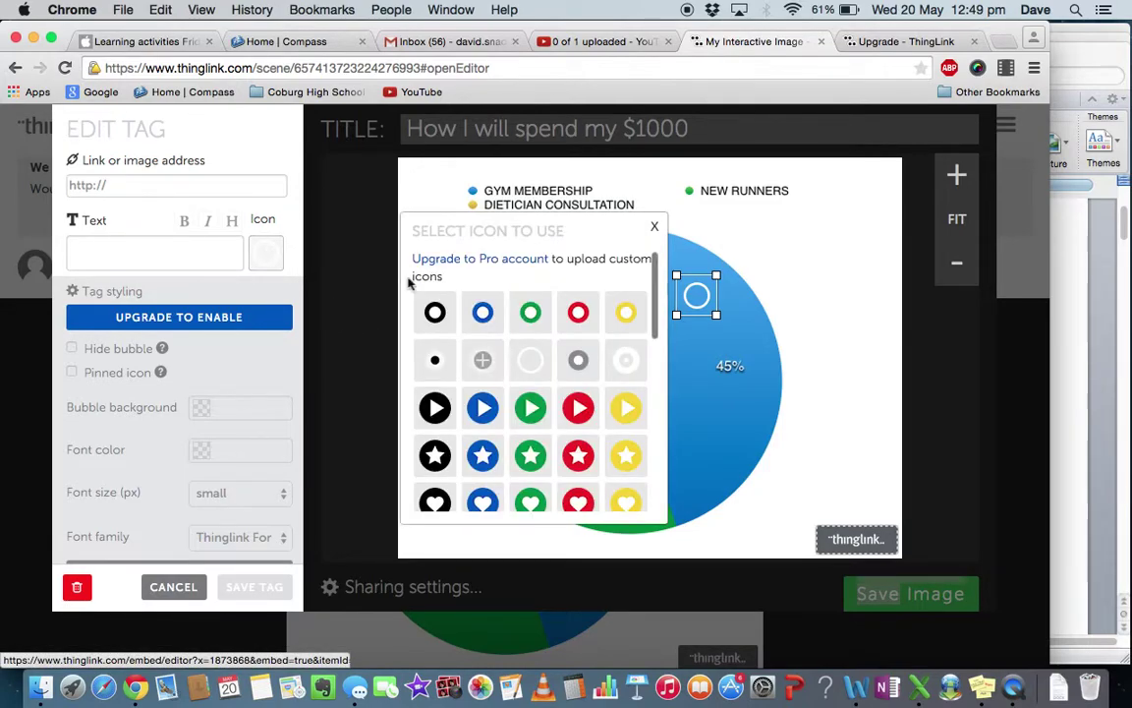
left_click(575, 312)
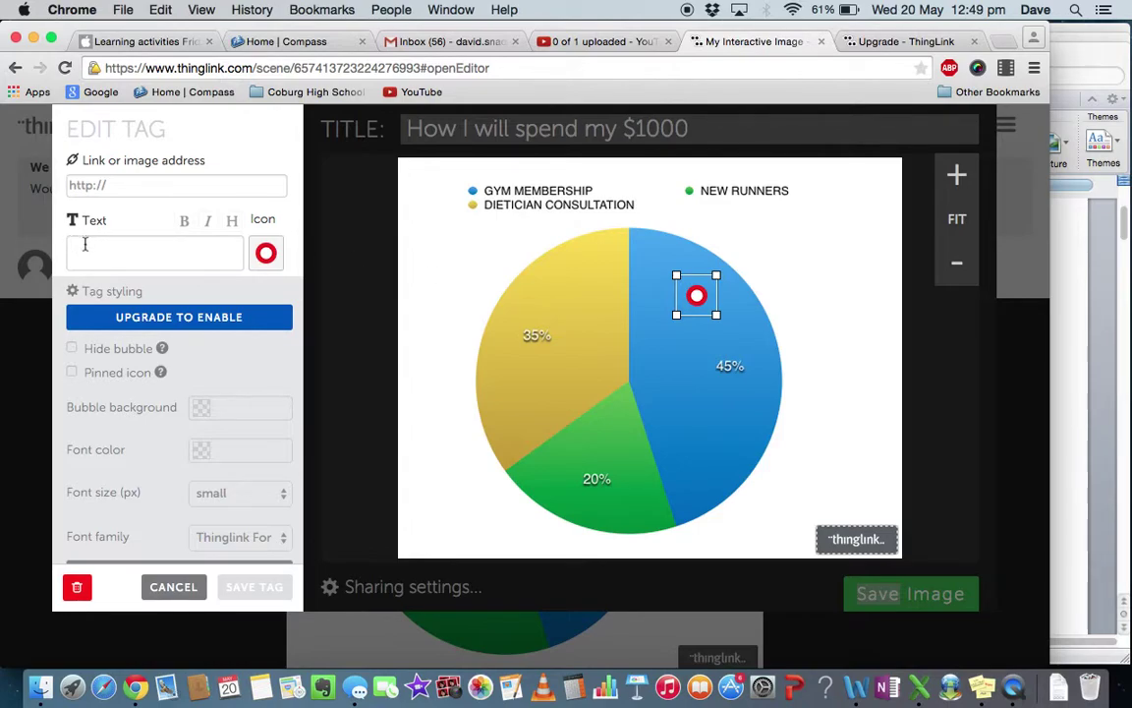
Enter "The gym that I am going to join is Fitness First" as the gym tag's text and save the tag.
type("The g")
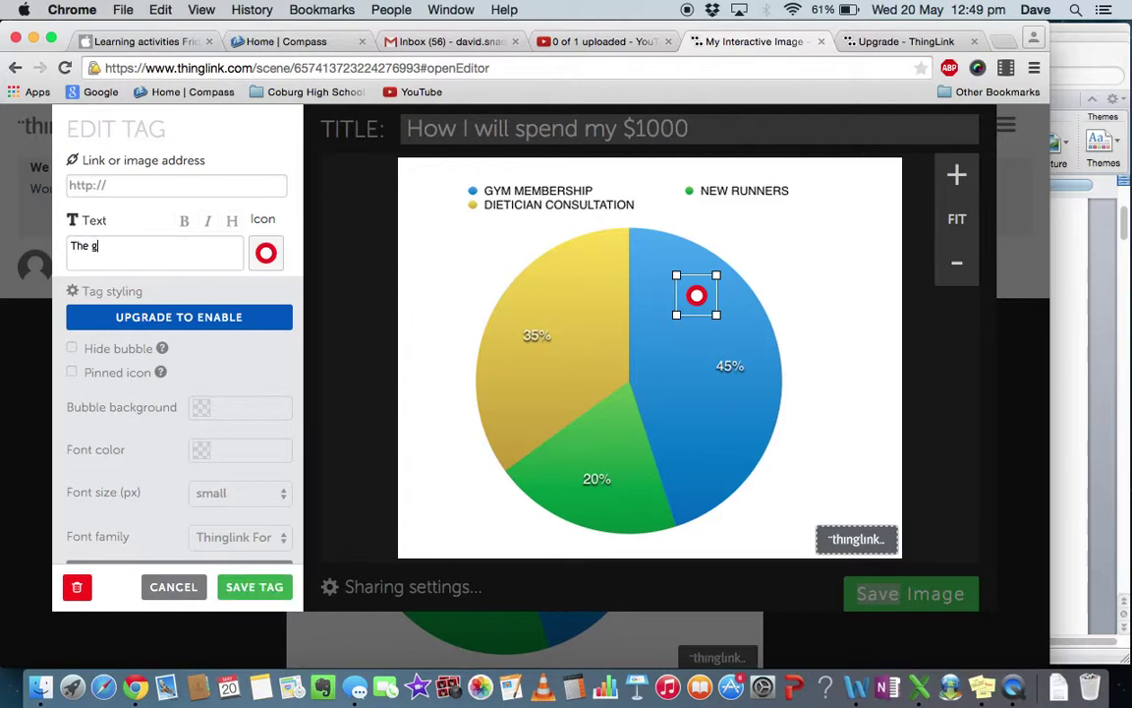
type("ym that I m")
key("BackSpace")
type("am going to ")
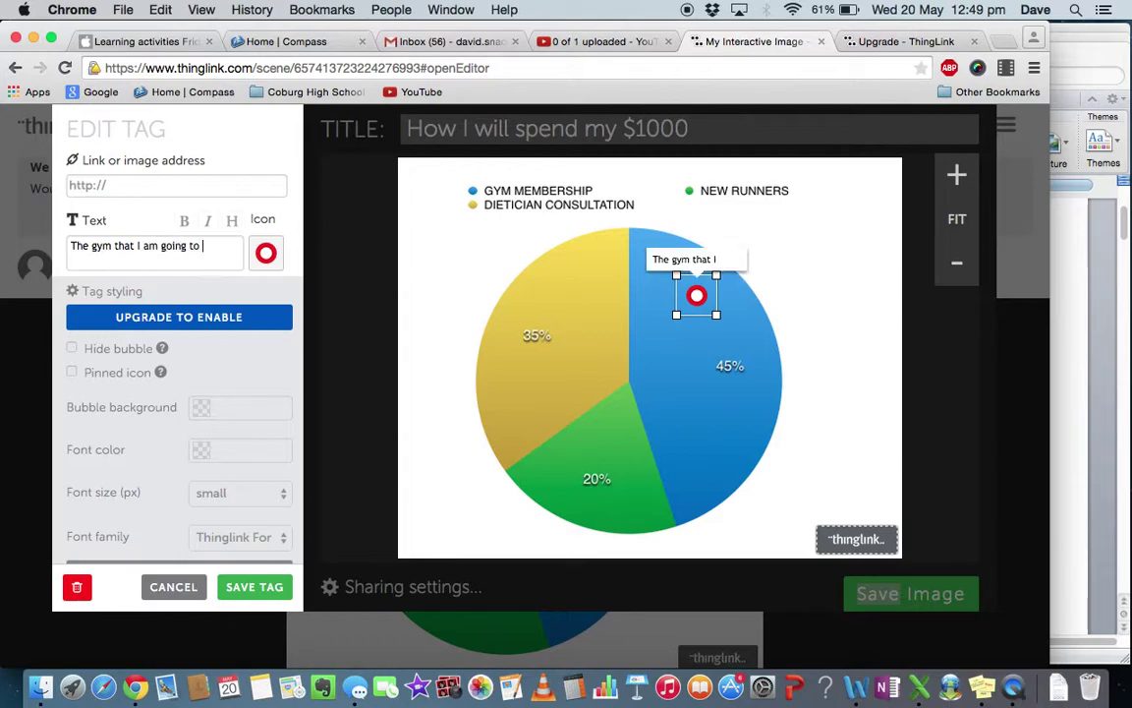
type("join is")
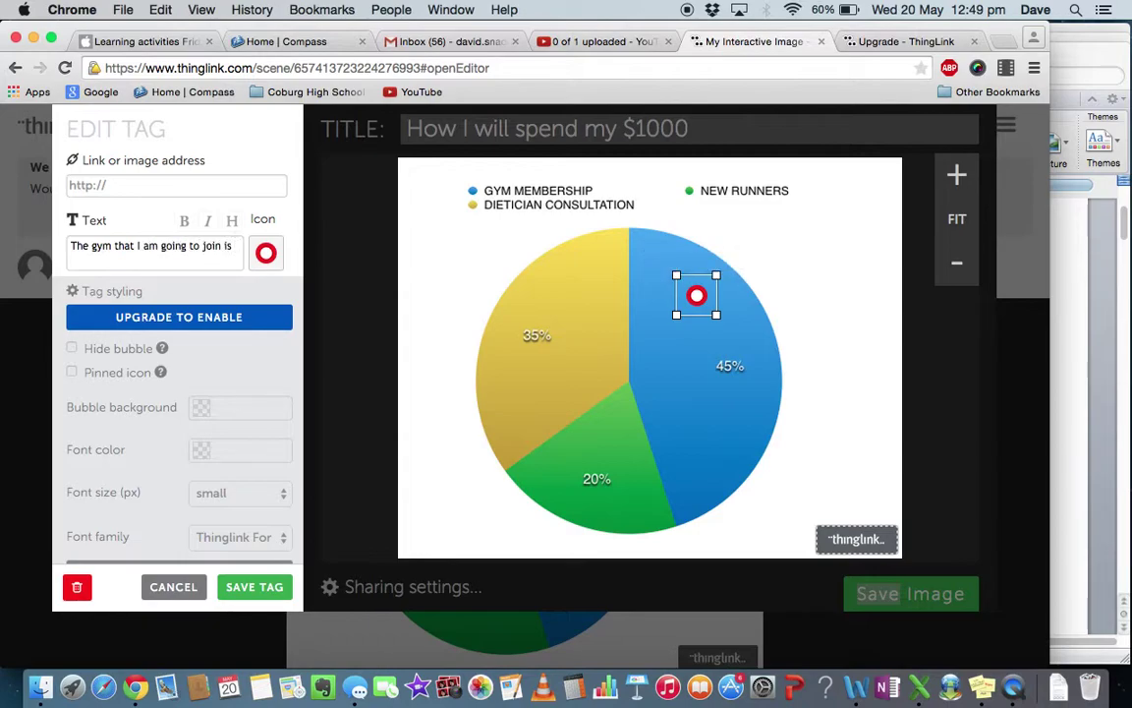
type(" Fitness First")
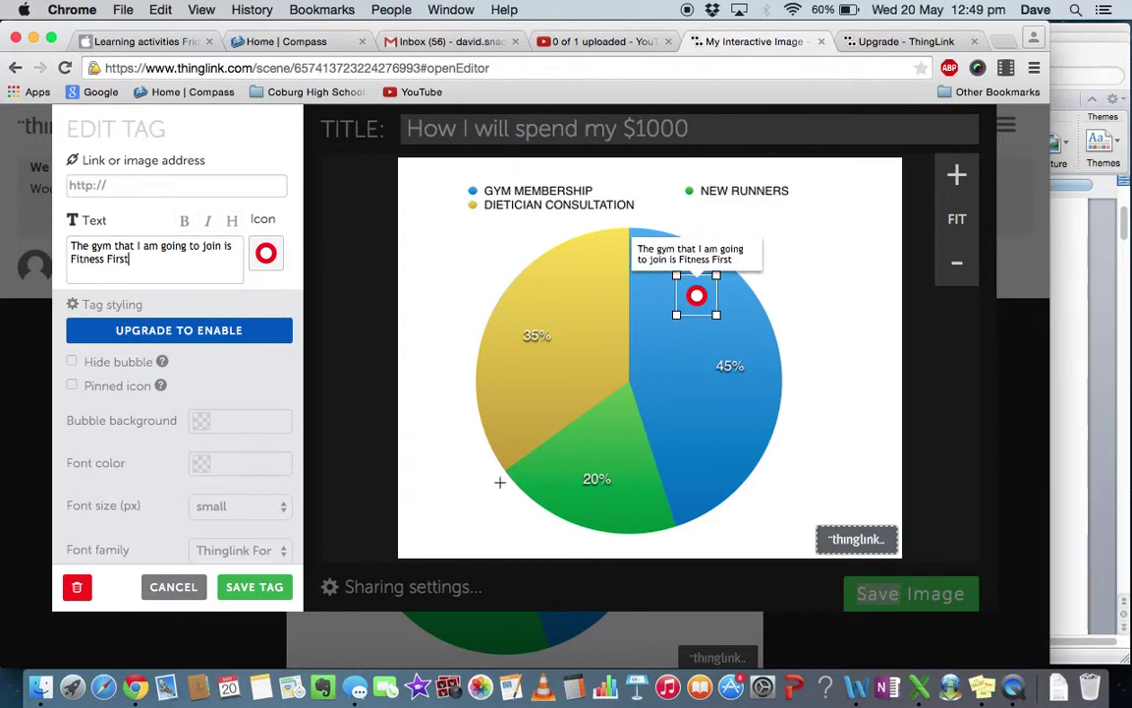
left_click(263, 587)
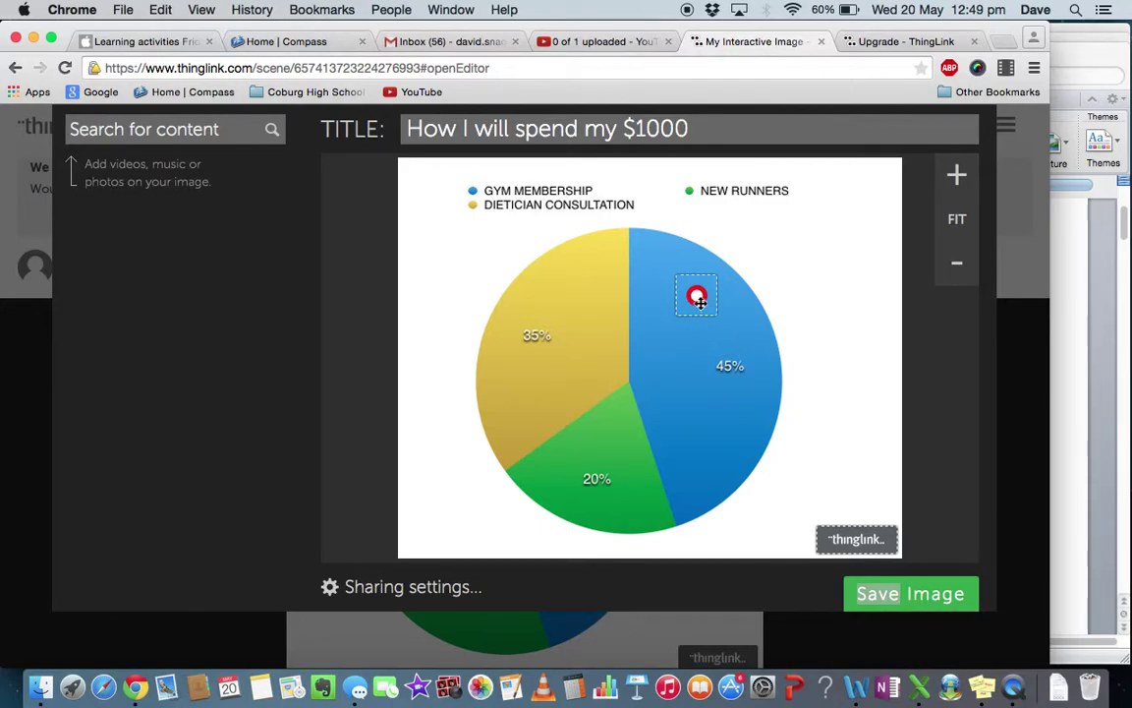
Save the interactive image and check the gym tag's bubble on the published chart.
left_click(917, 600)
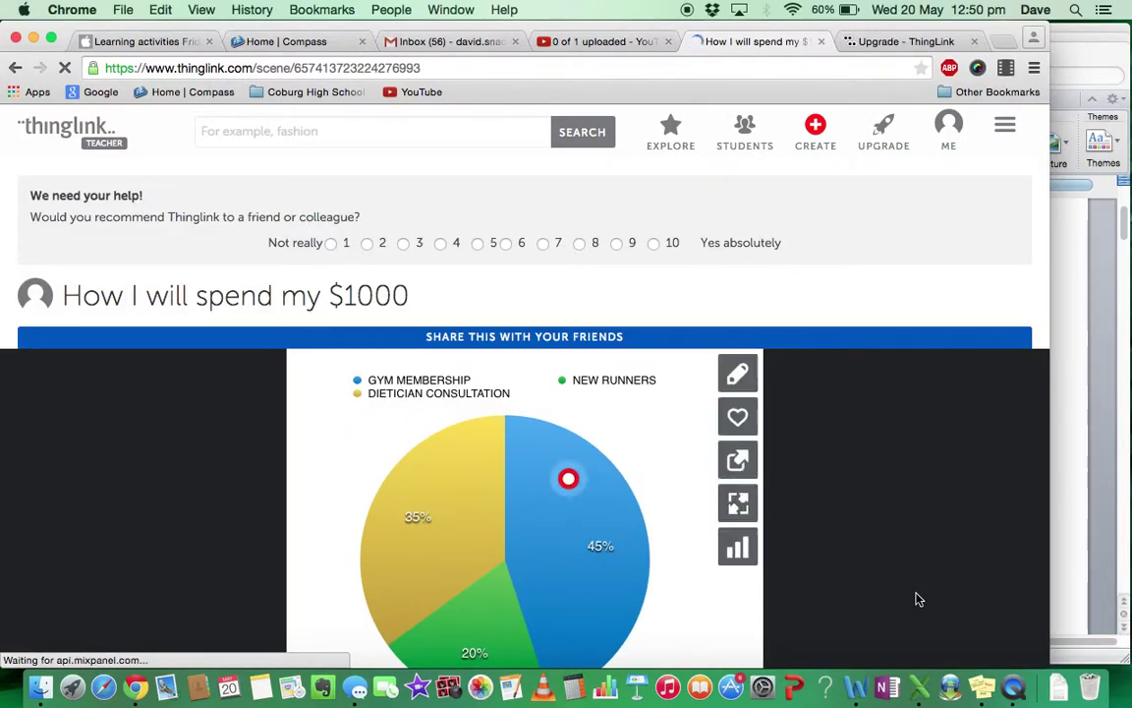
mouse_move(568, 483)
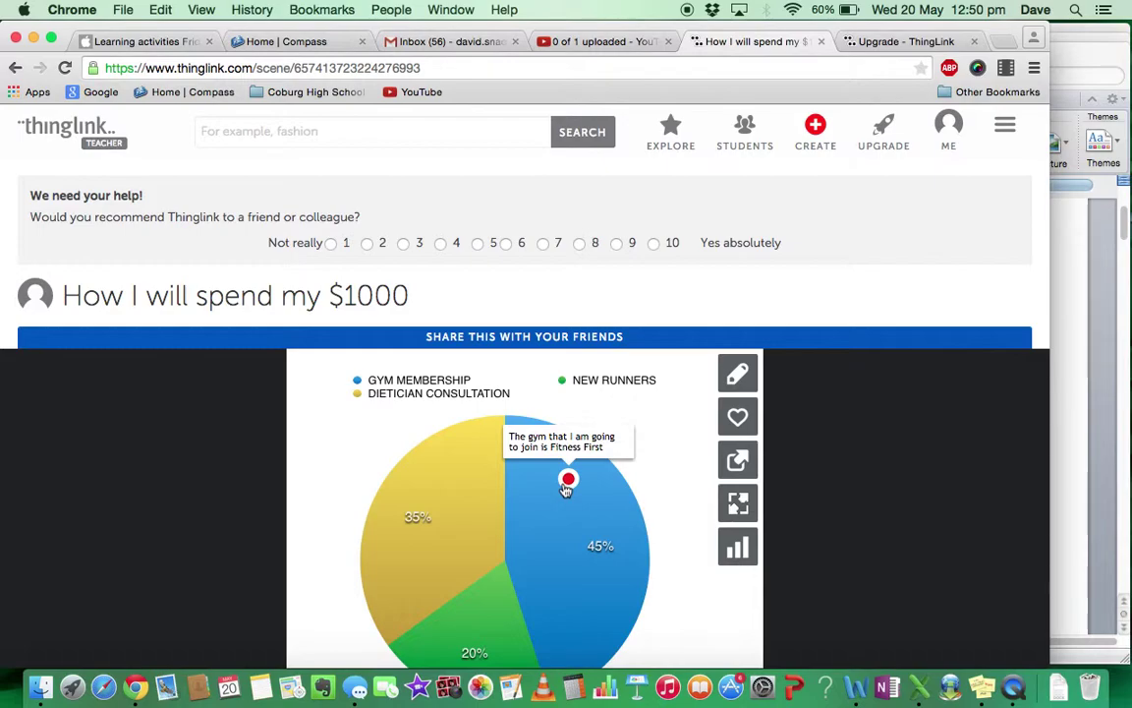
Reopen the image for editing and add a second tag on the green new runners slice.
left_click(737, 382)
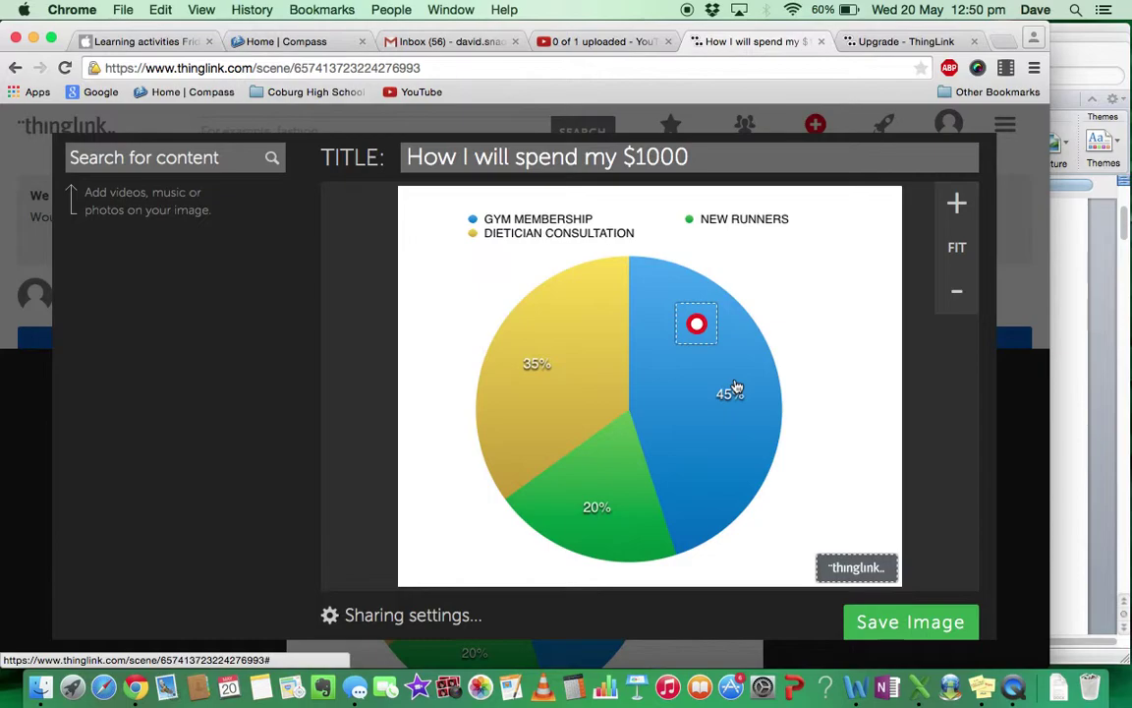
left_click(610, 475)
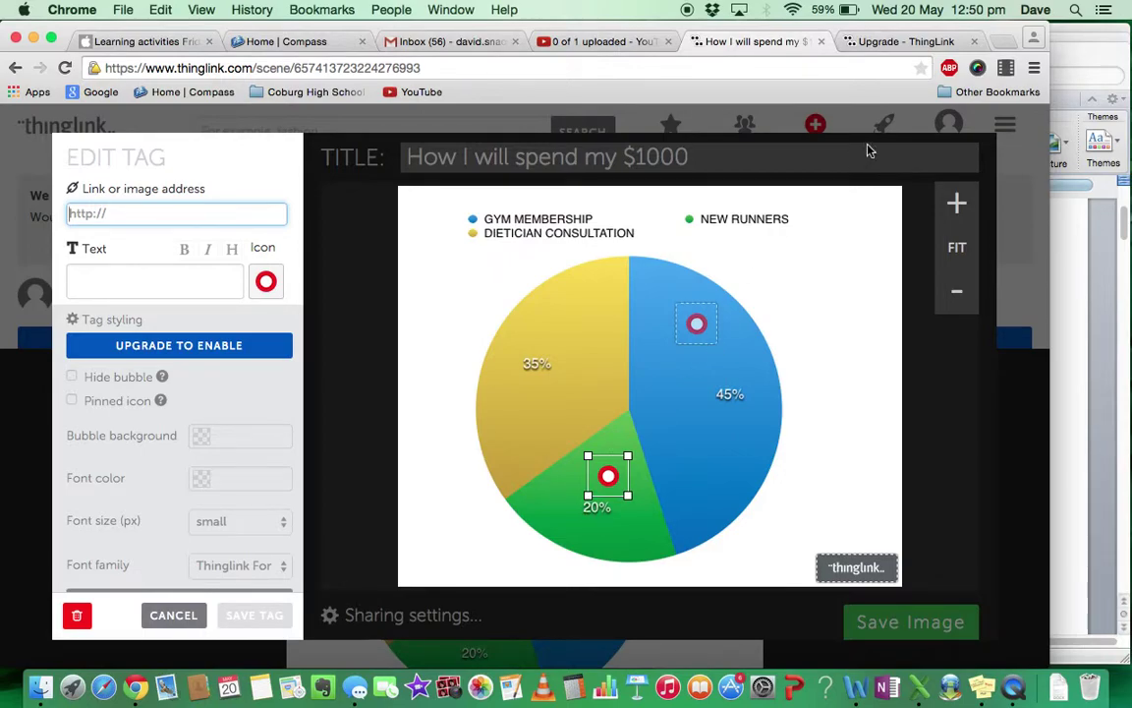
Open YouTube in a new browser tab and search it for "asics runners".
left_click(1008, 45)
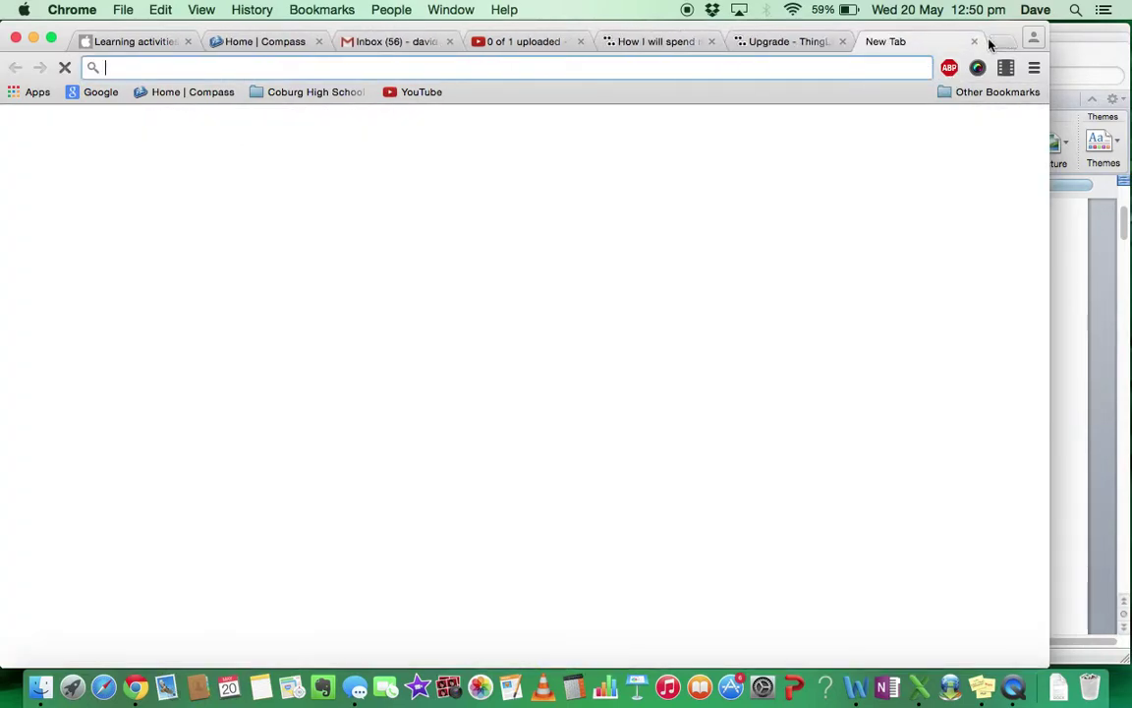
left_click(401, 92)
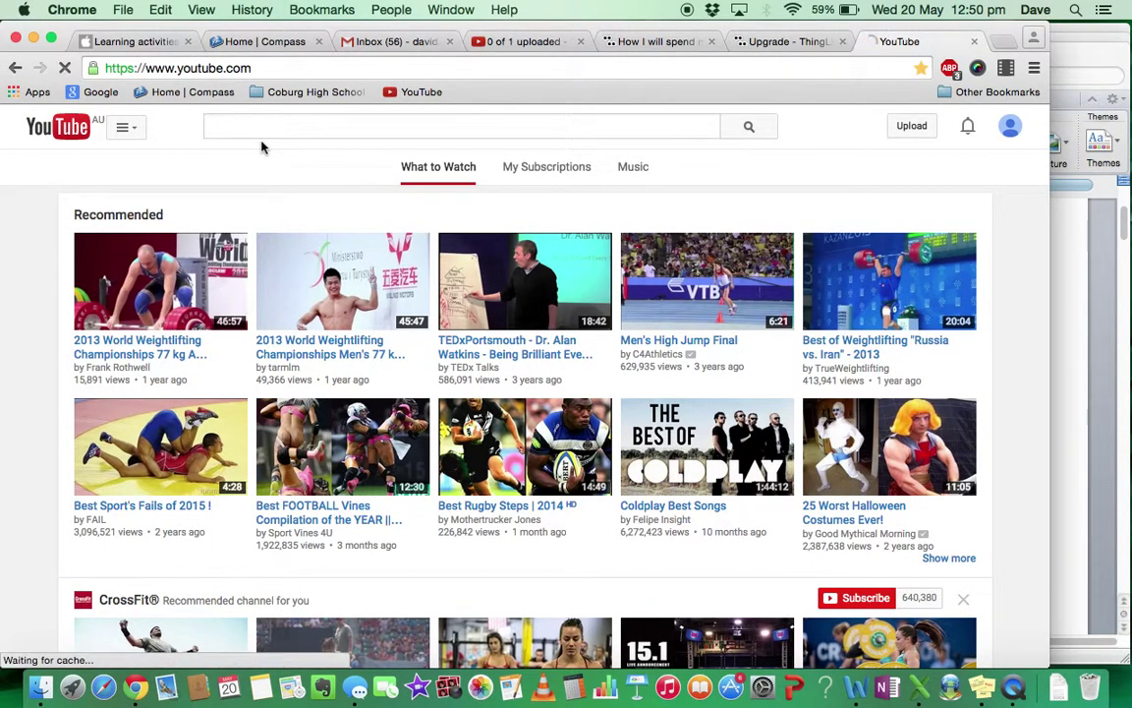
type("asics runners")
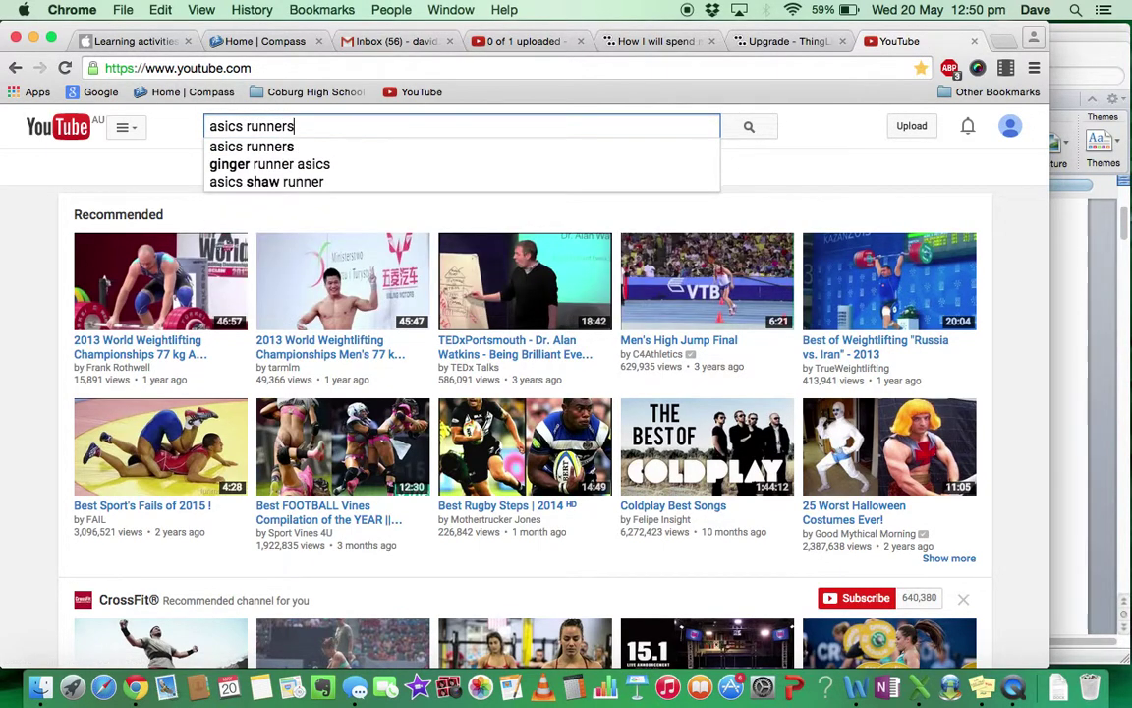
key("Return")
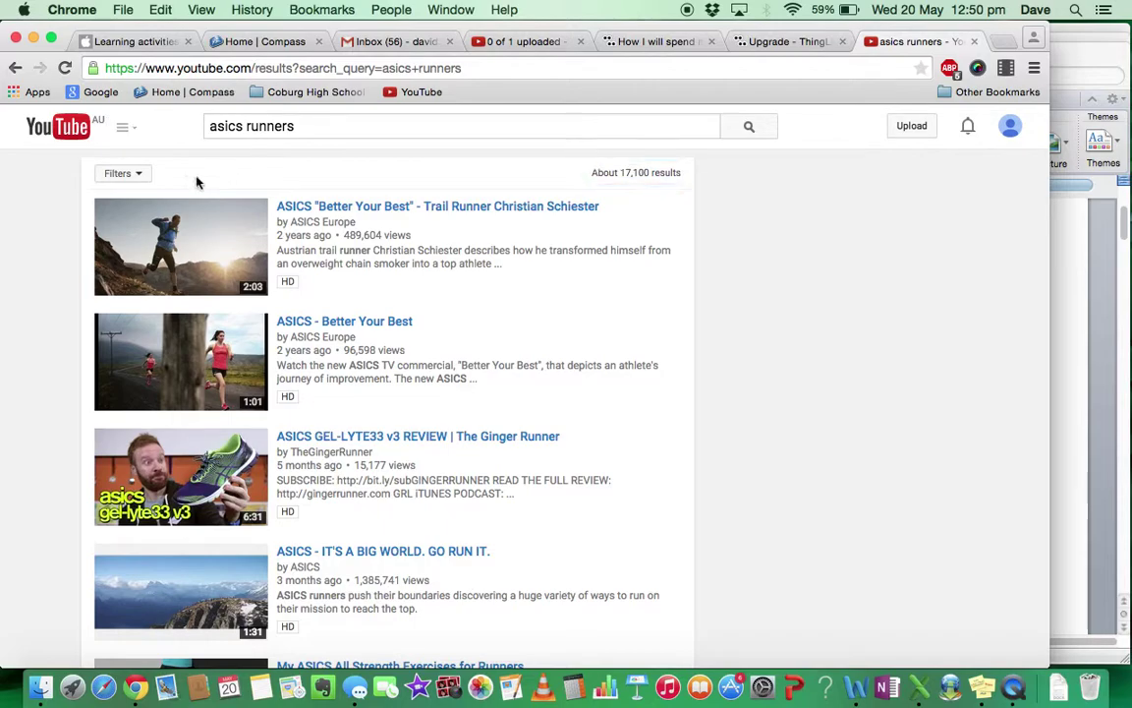
Open the "ASICS - Better Your Best" video, pause it and copy its web address.
left_click(176, 367)
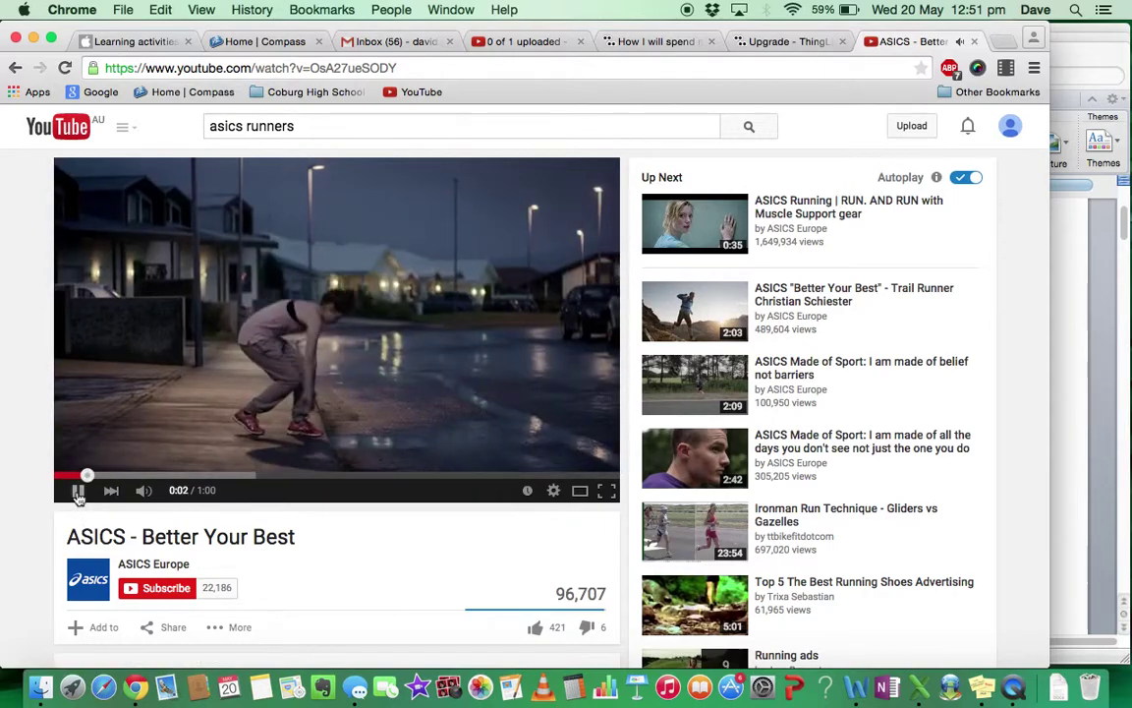
left_click(78, 489)
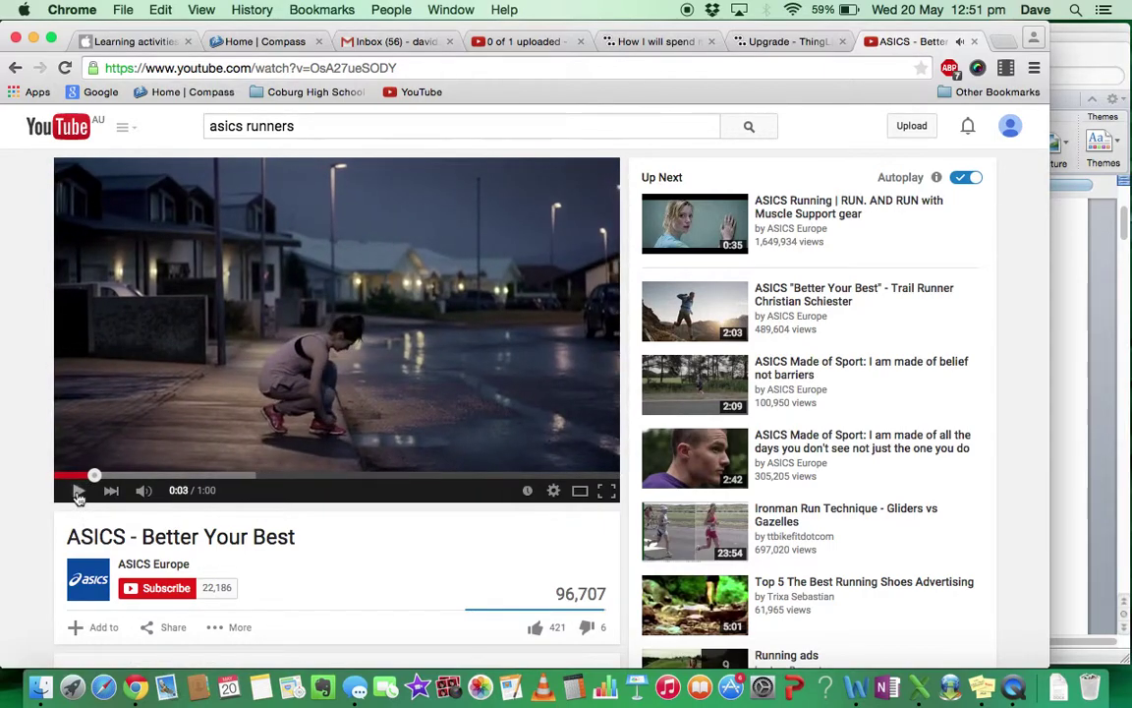
left_click(248, 66)
key("super+c")
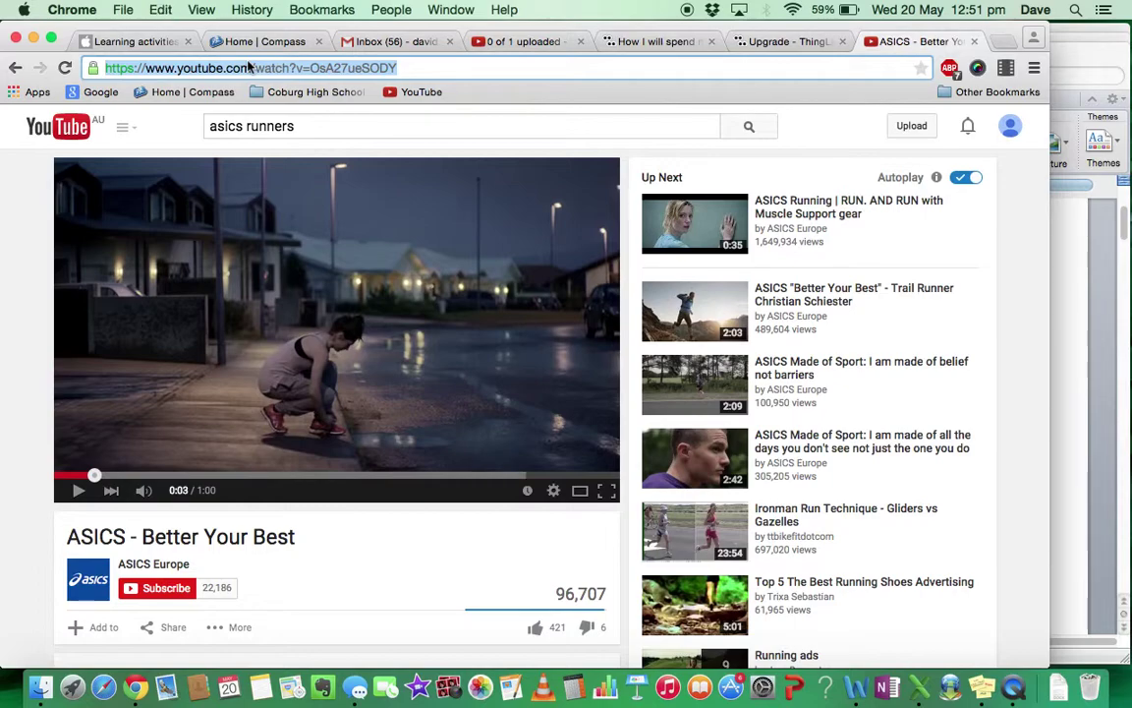
Return to the ThingLink image editor, paste the video address as the new runners tag's link and save the tag.
left_click(776, 42)
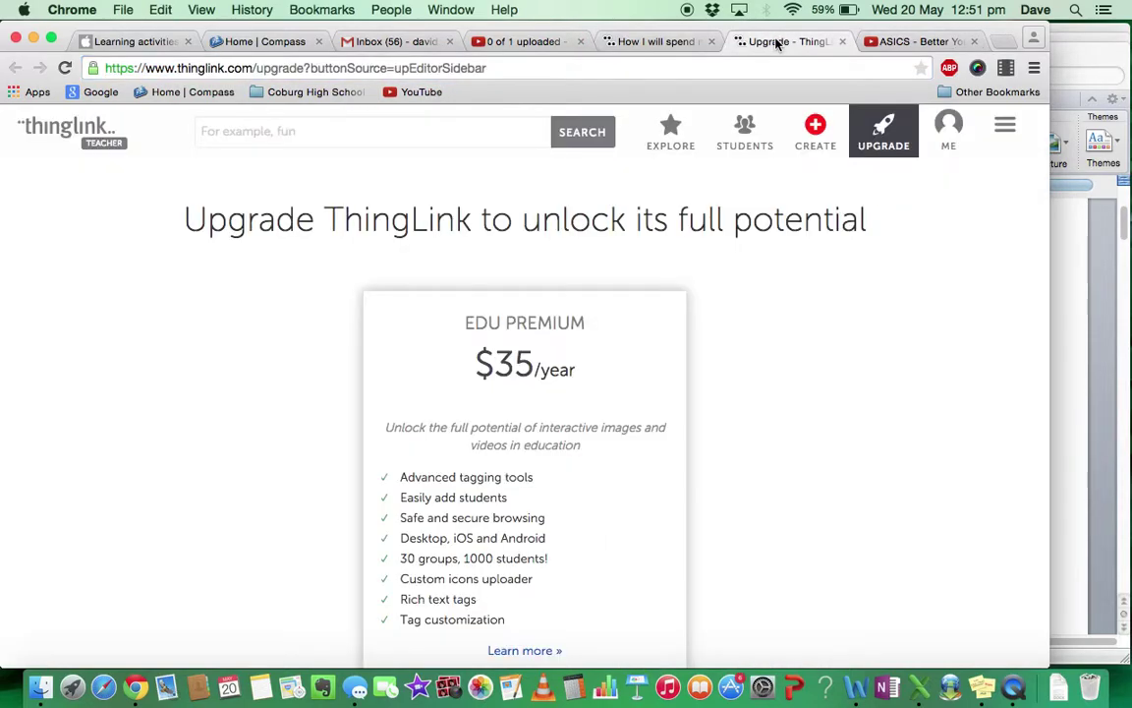
left_click(648, 41)
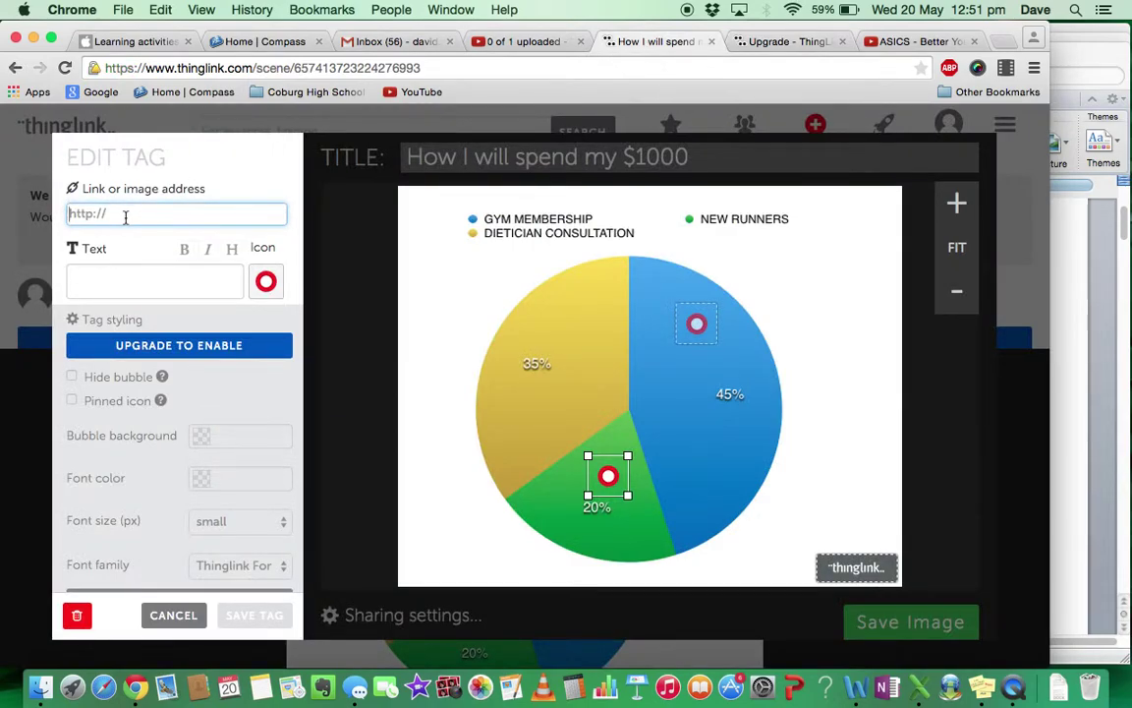
key("super+v")
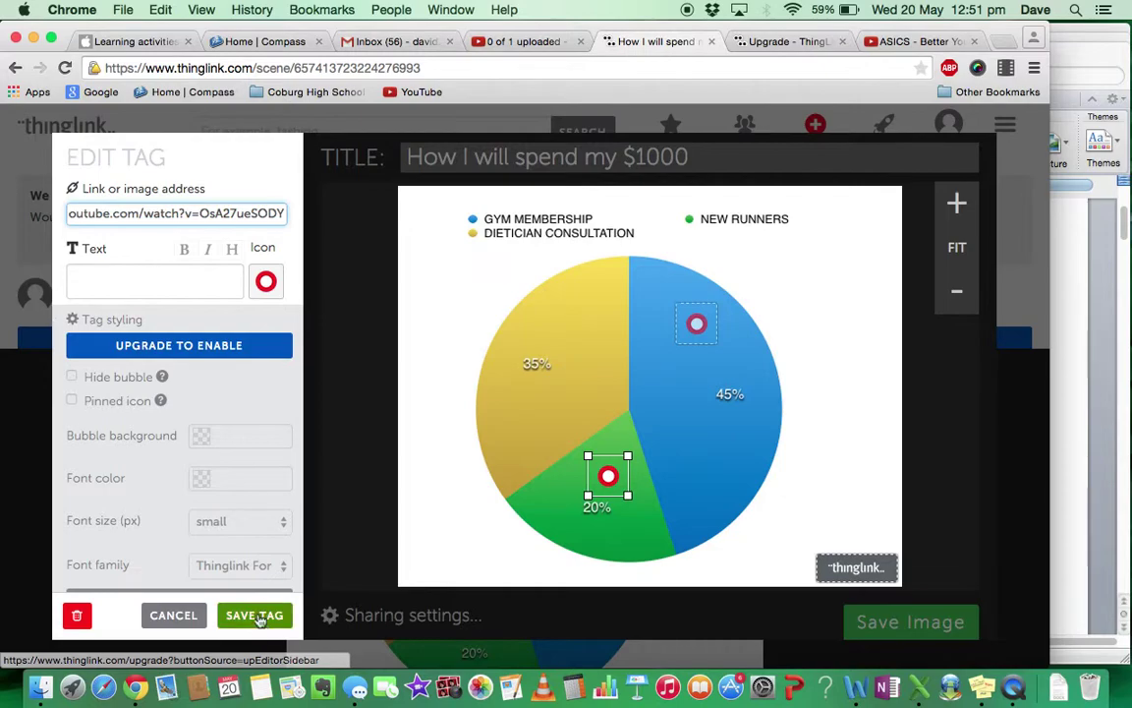
left_click(258, 616)
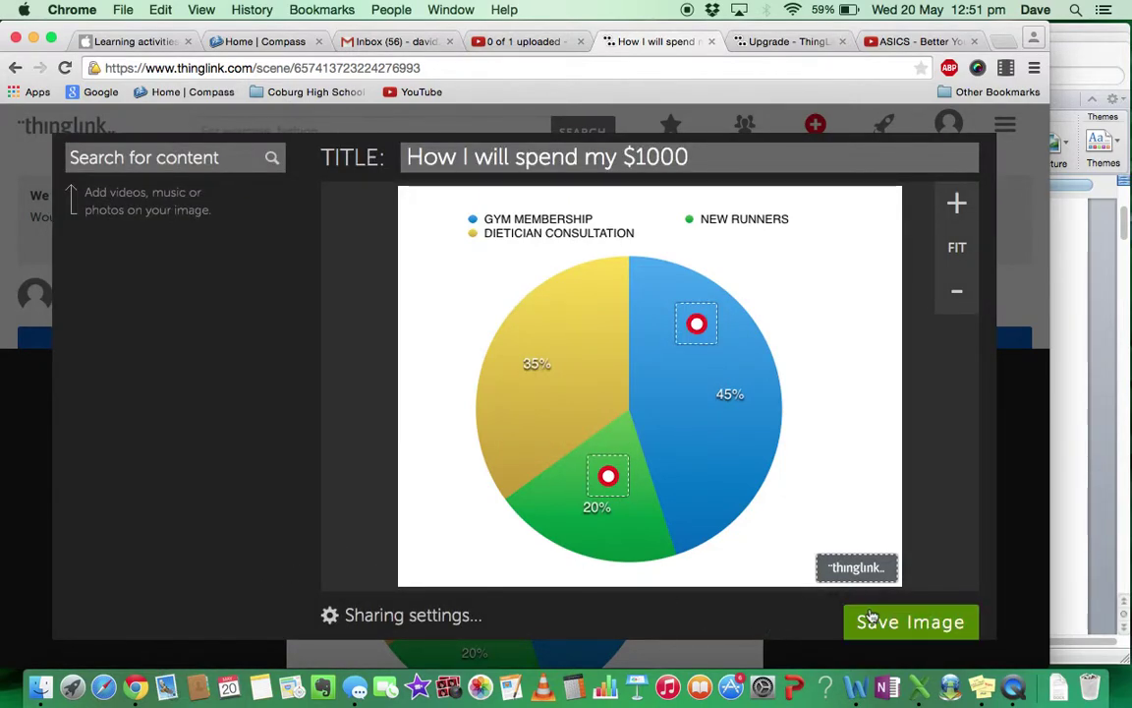
Save the interactive image and test-play the new runners tag's video on the published chart.
left_click(885, 622)
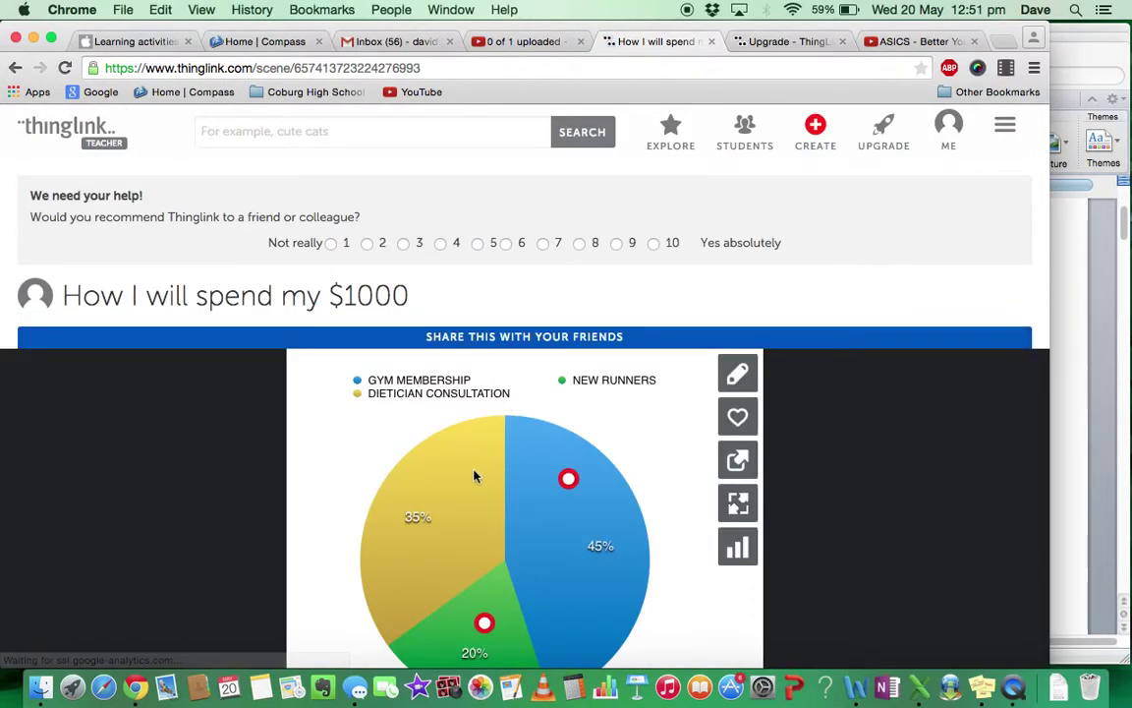
scroll(462, 482, "down", 3)
mouse_move(483, 479)
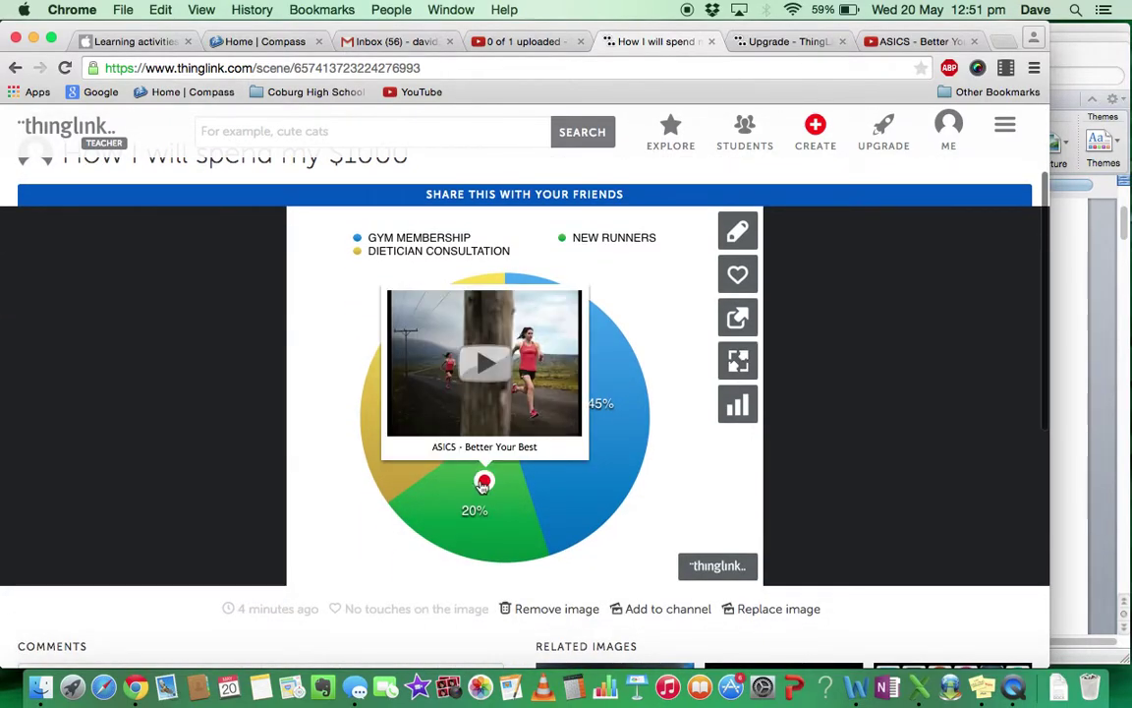
left_click(480, 366)
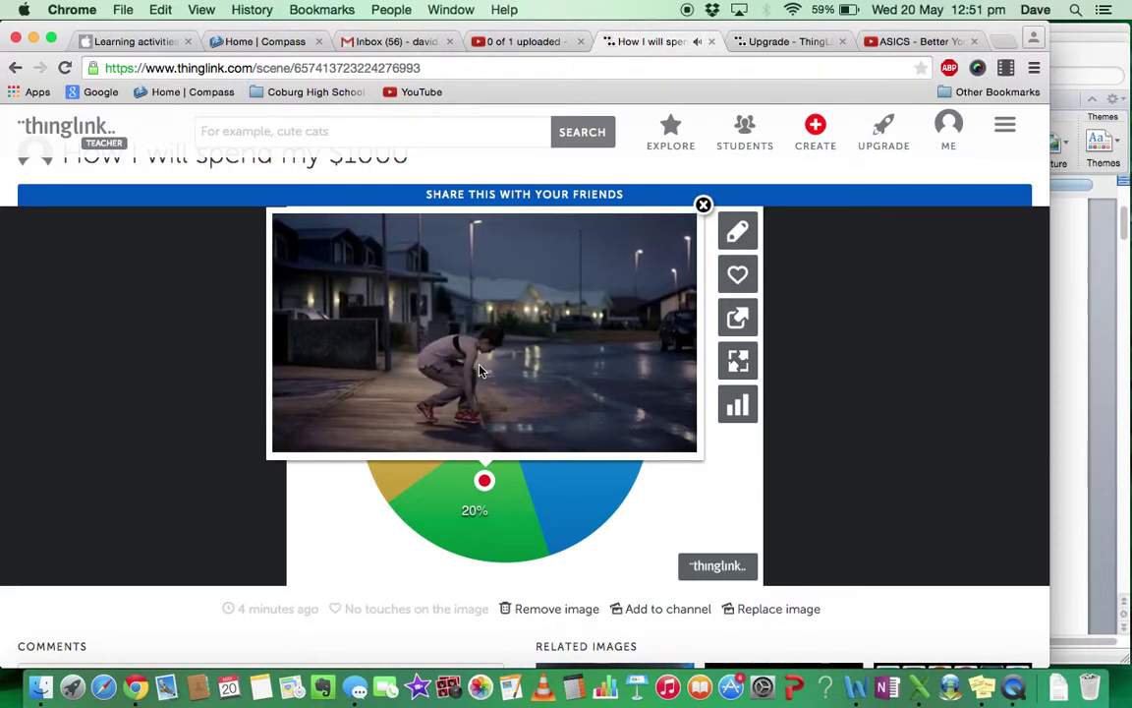
left_click(702, 207)
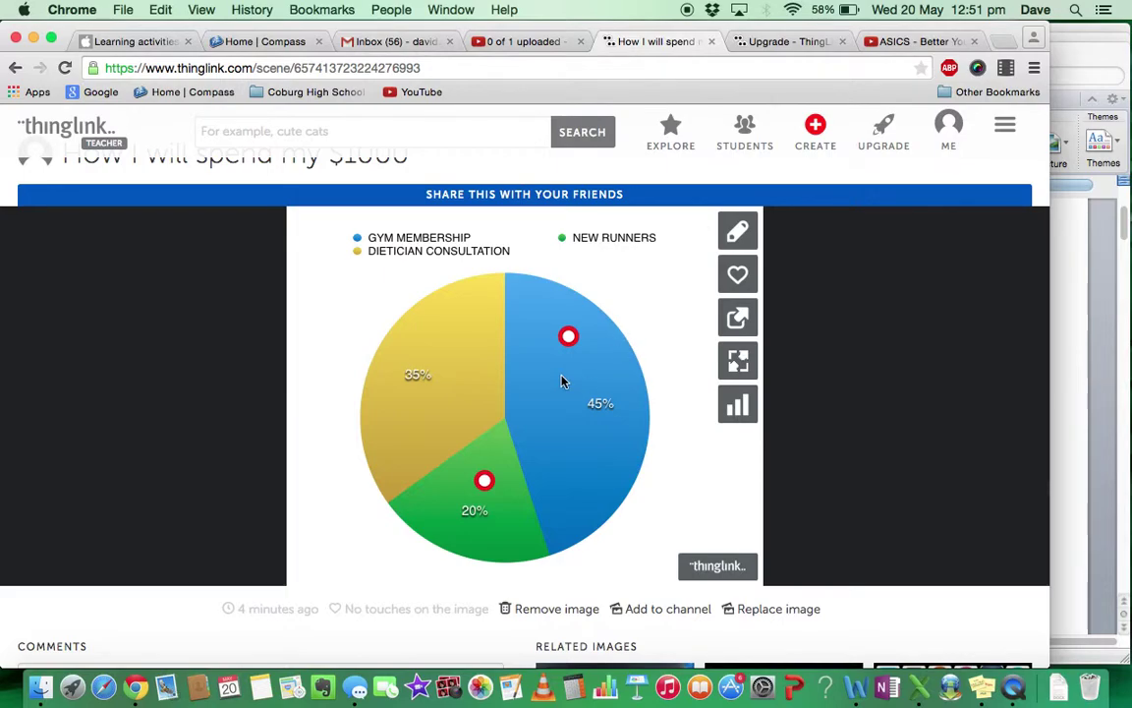
mouse_move(566, 356)
mouse_move(494, 493)
Open the image's sharing options, enable Iframe embed and copy the embed code.
scroll(587, 432, "down", 2)
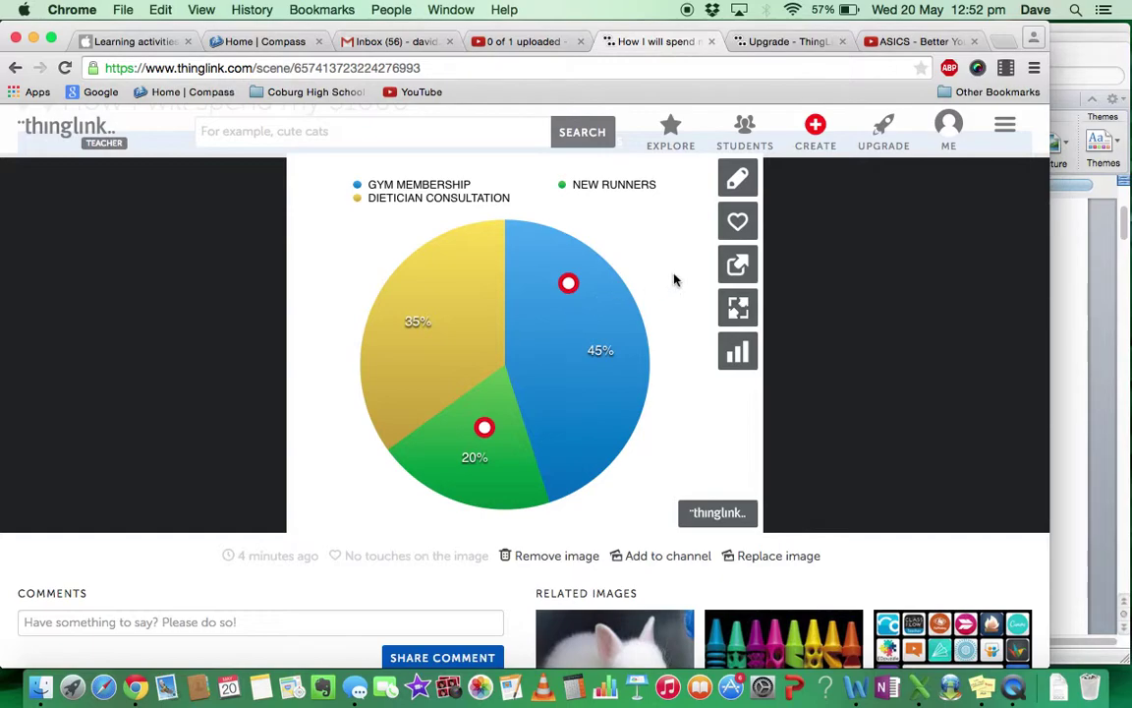
left_click(741, 267)
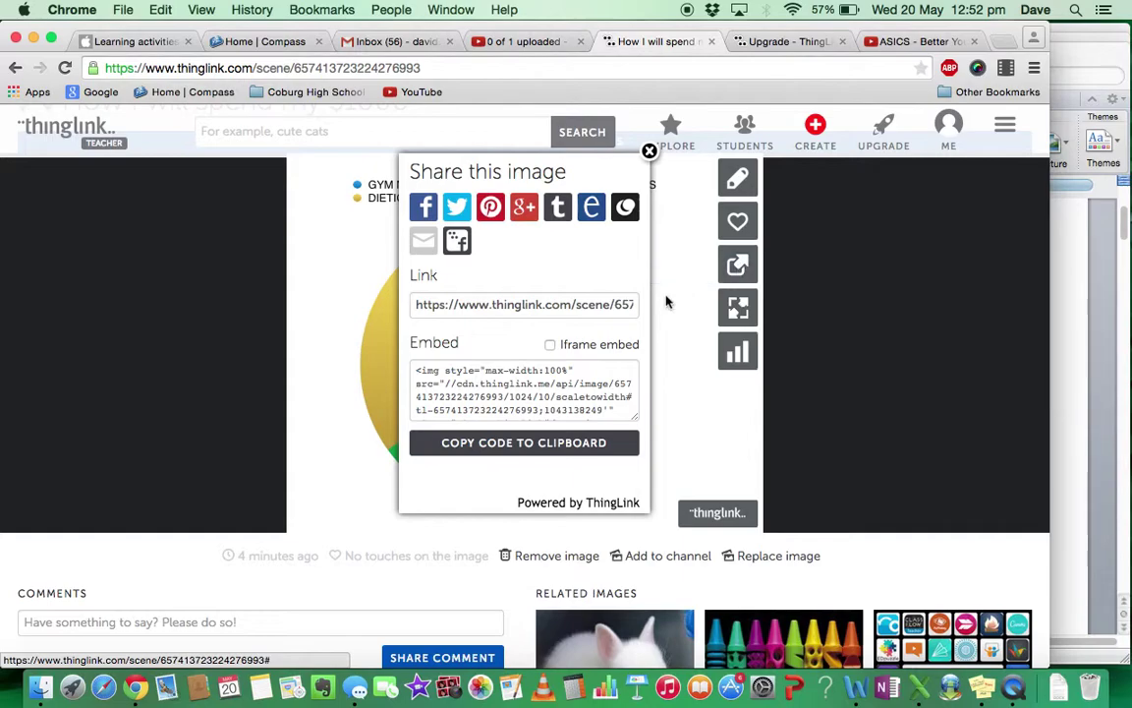
left_click(550, 346)
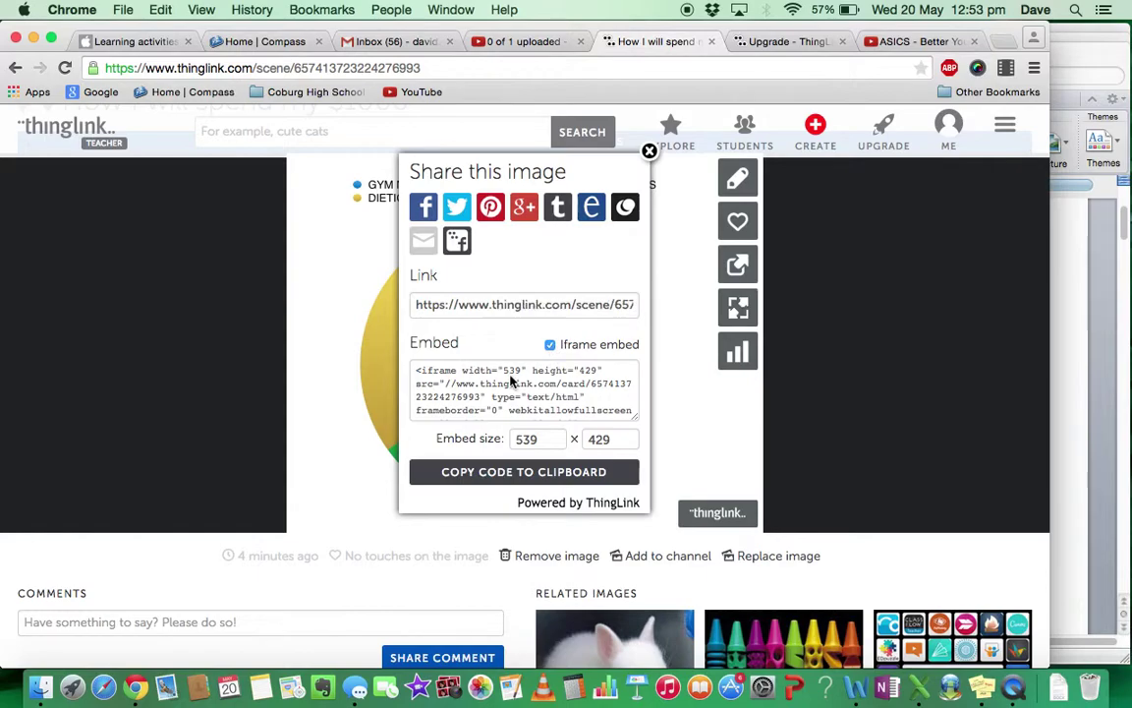
left_click(490, 482)
Open the "Learning activities Friday 22 May" wiki page for editing and place the cursor at the end of its HTML source.
left_click(147, 42)
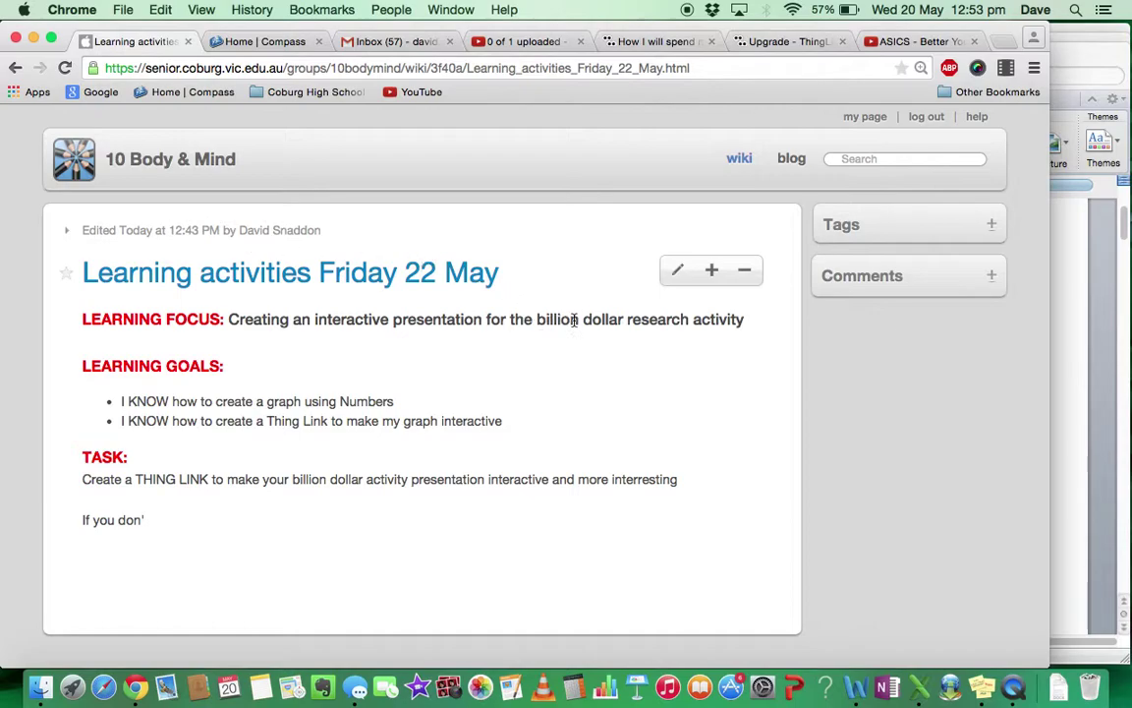
left_click(677, 270)
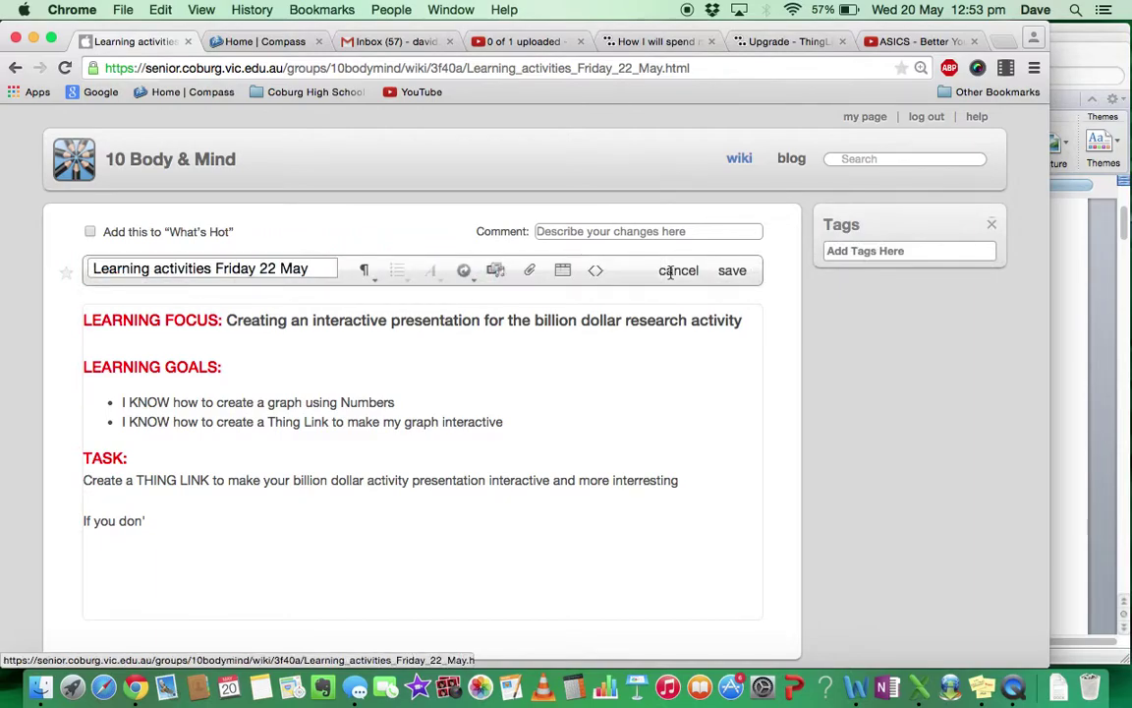
left_click(597, 272)
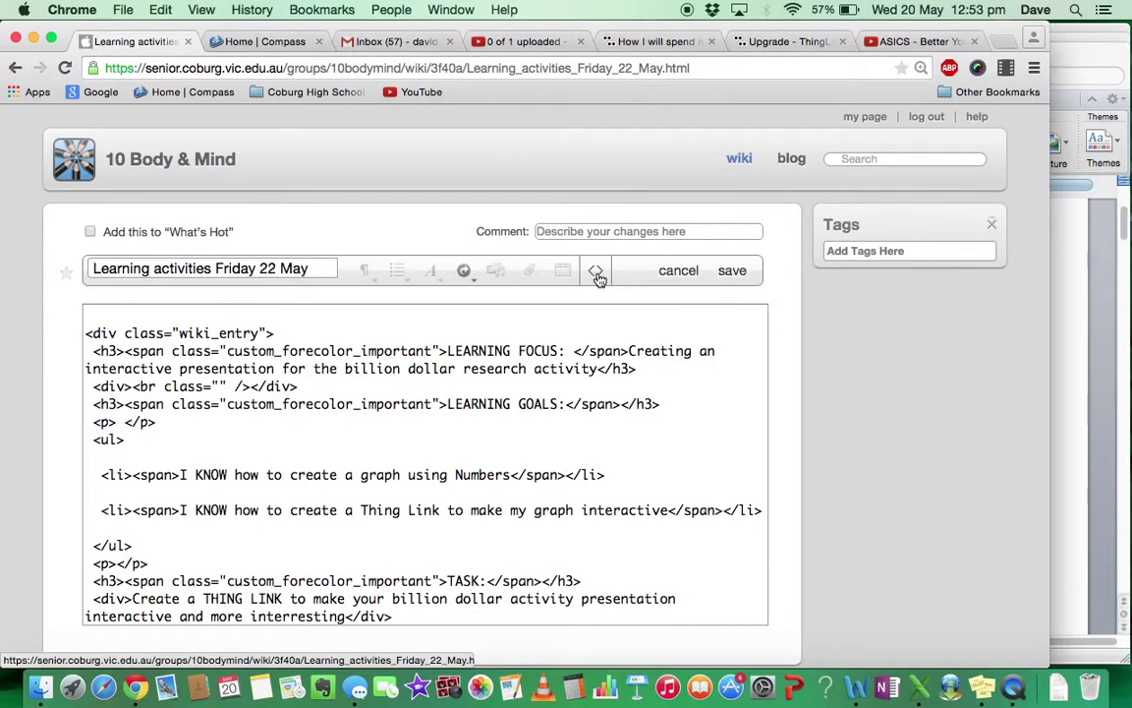
left_click(596, 272)
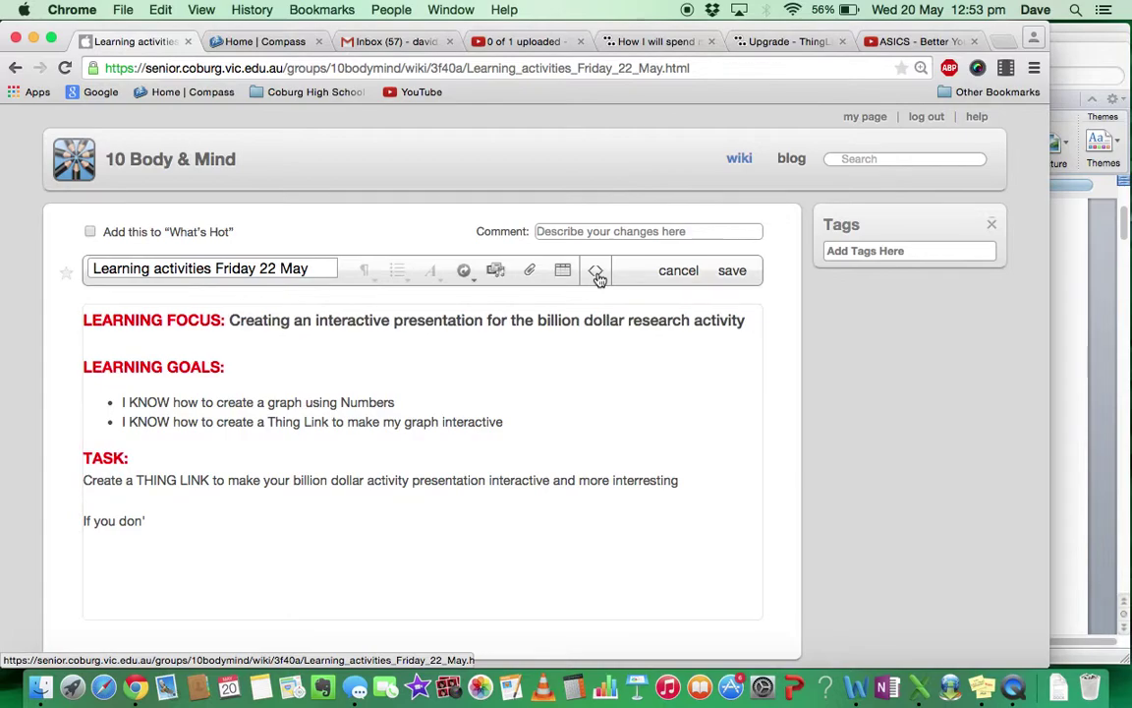
left_click(597, 272)
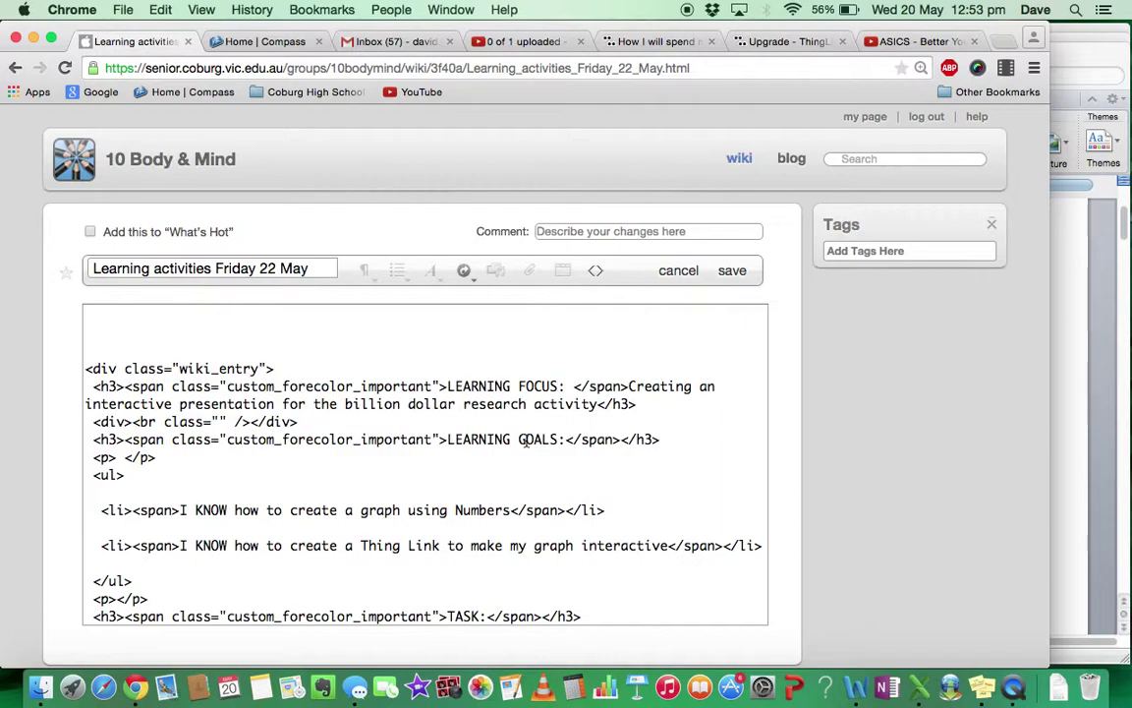
scroll(525, 443, "down", 5)
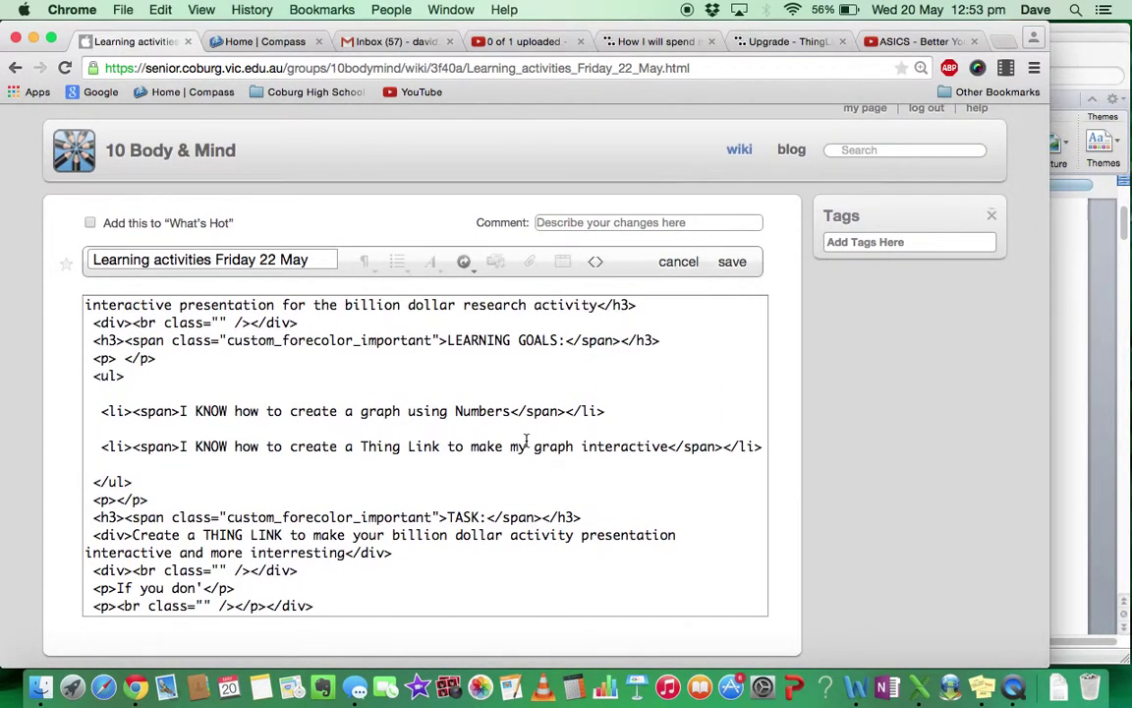
left_click(383, 607)
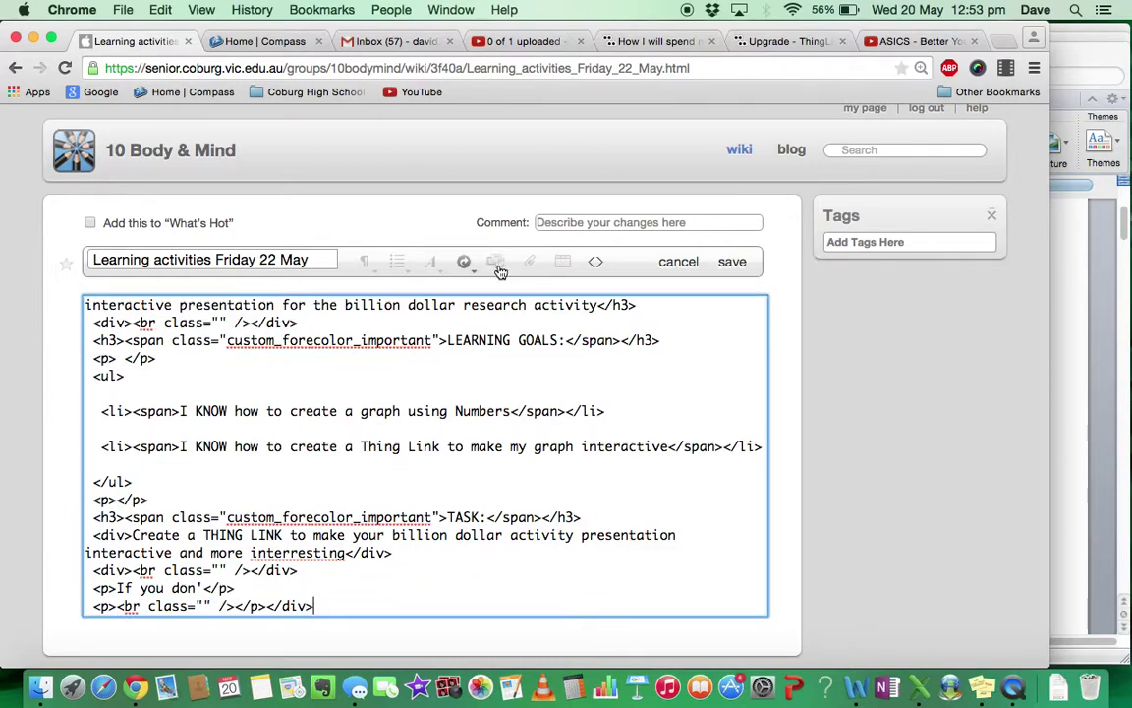
Recheck the embed code on ThingLink and switch the wiki page back to its normal editing view.
left_click(636, 43)
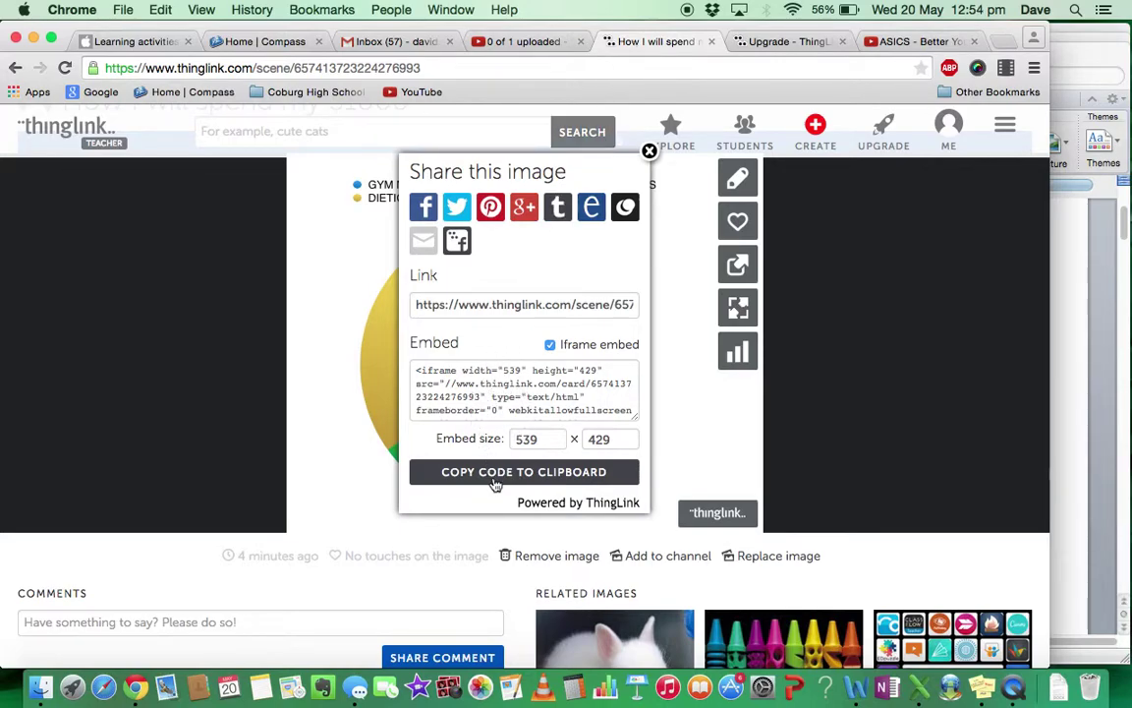
left_click(133, 43)
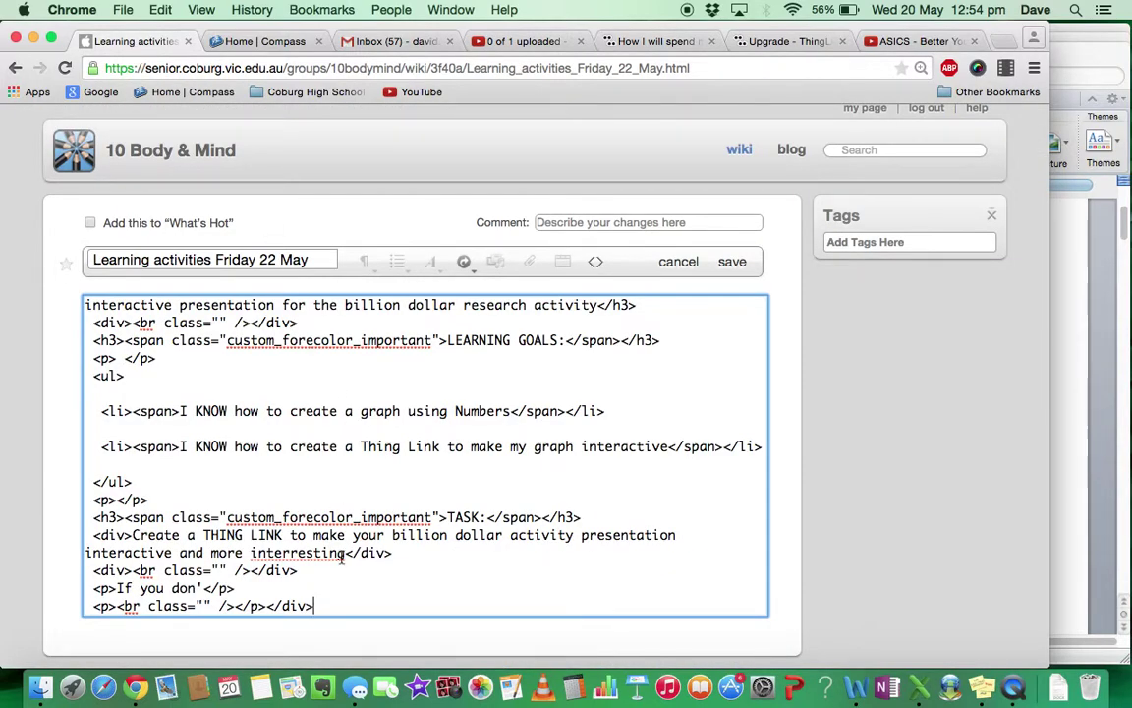
scroll(340, 551, "down", 1)
scroll(340, 551, "up", 1)
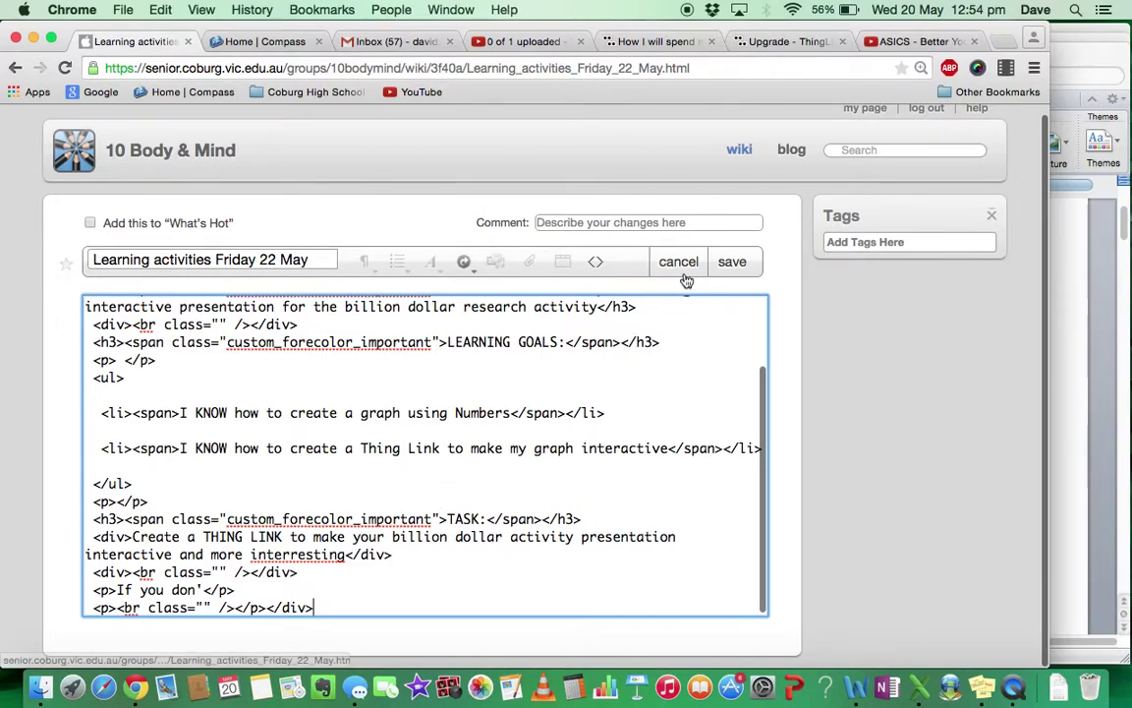
left_click(596, 263)
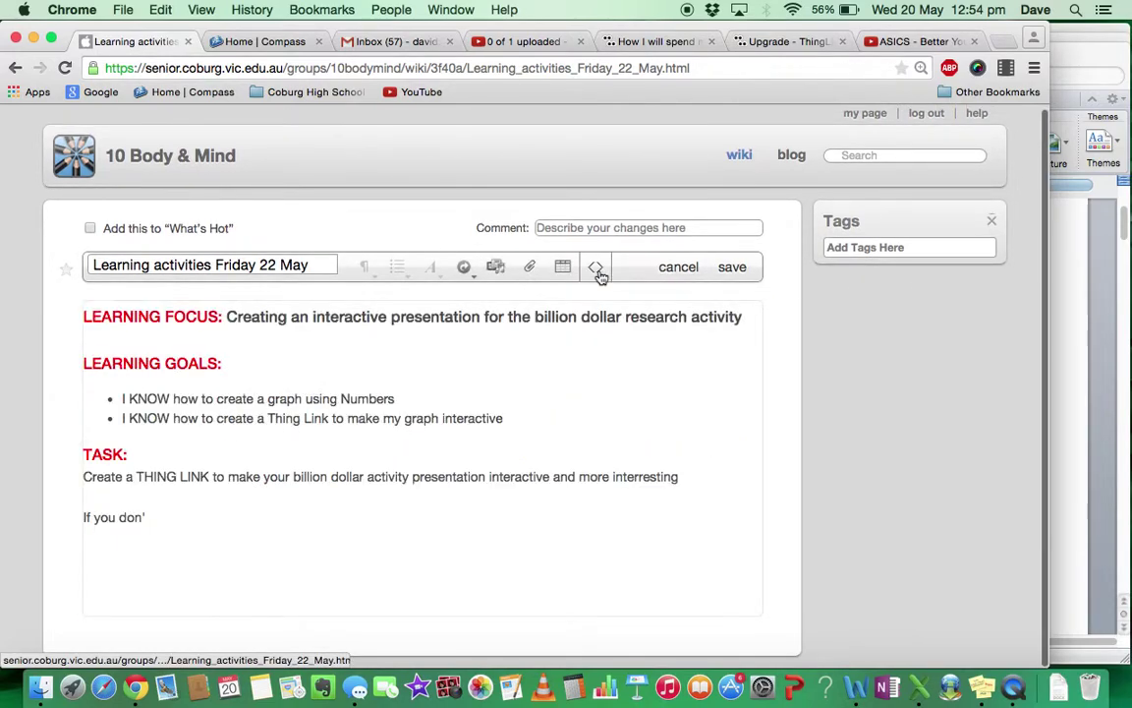
Add the line "Here is my Thing Link" below the unfinished "If you don'" line on the wiki page.
left_click(168, 518)
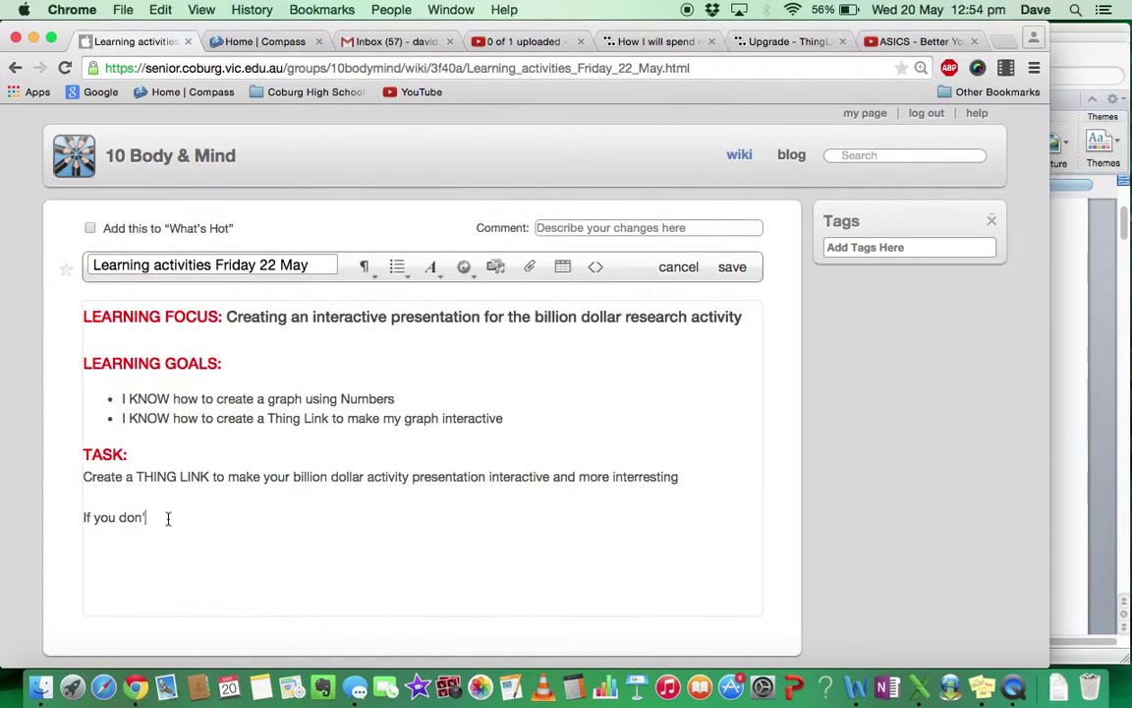
key("Return")
type("Here is my Thing Link")
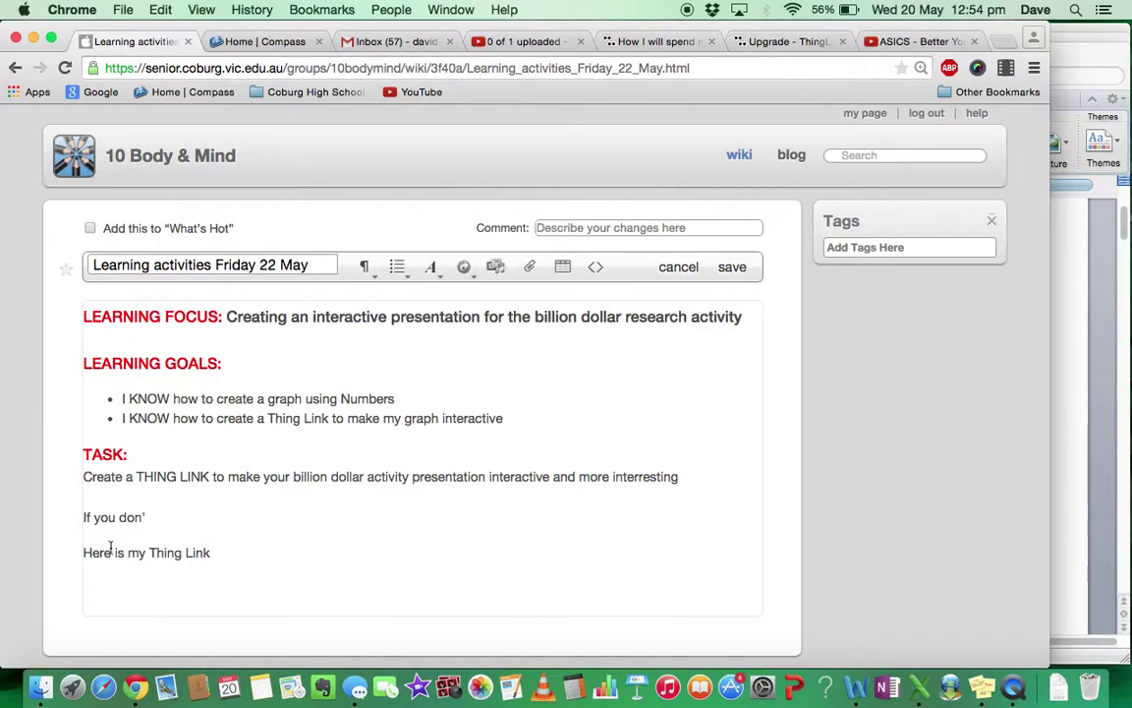
Insert a placeholder line "XXXXX" above "Here is my Thing Link" and locate it in the page's HTML source.
left_click(154, 511)
key("Return")
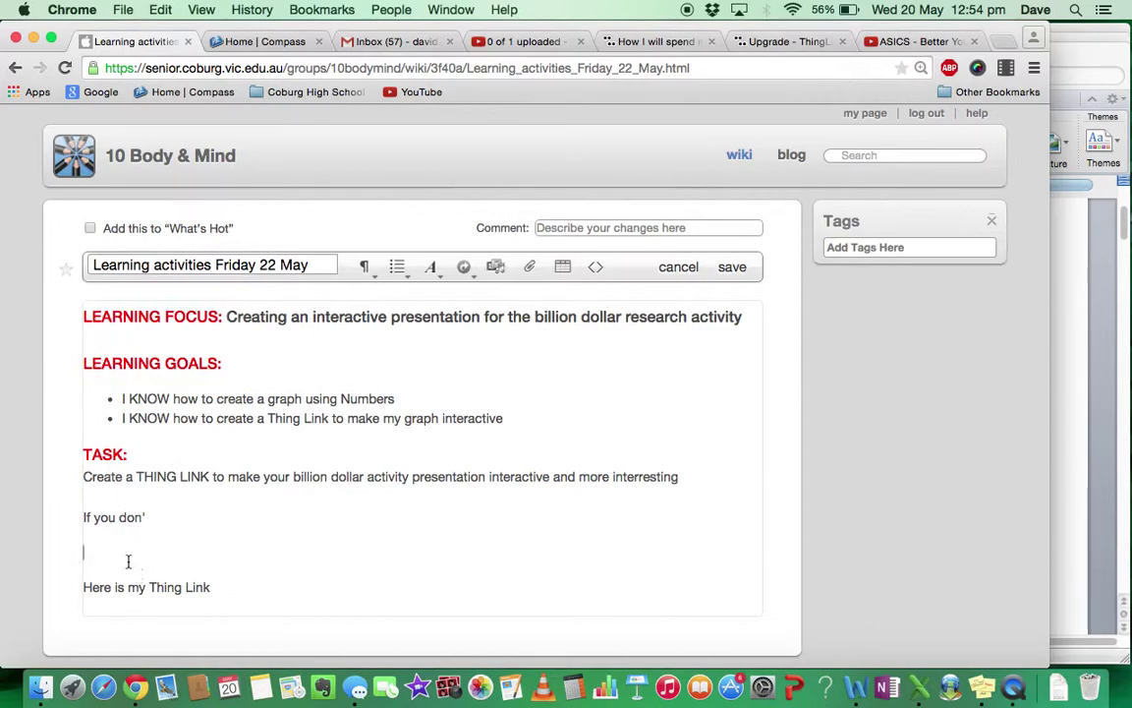
type("XXXXX")
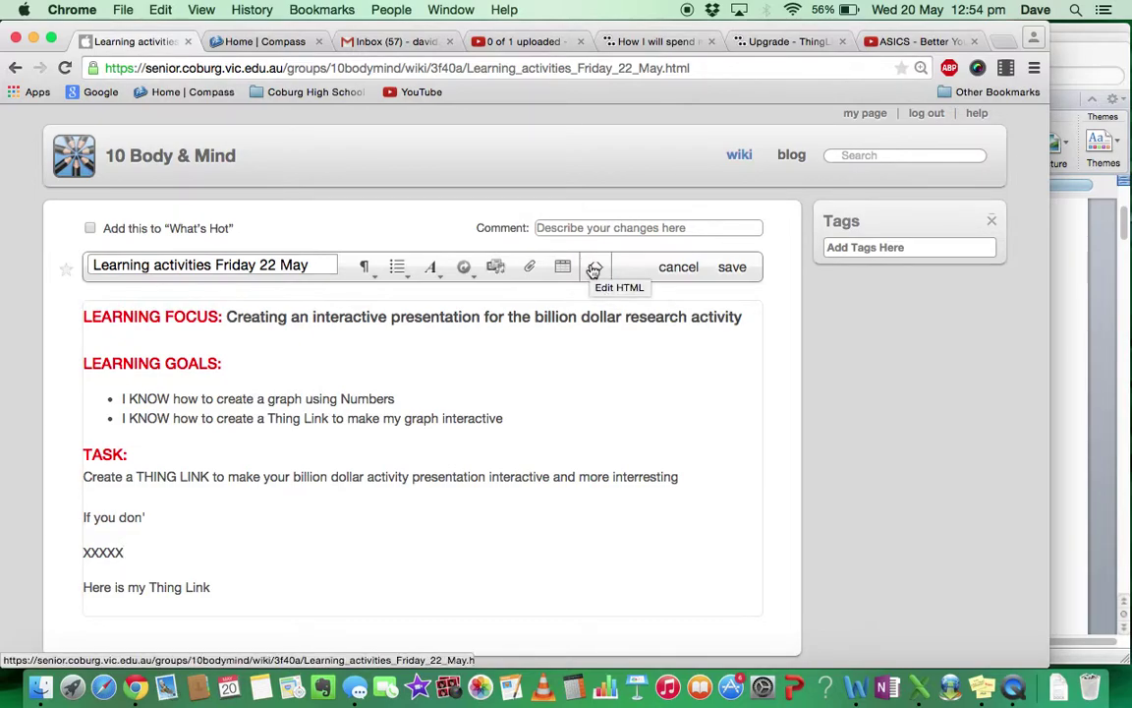
left_click(594, 269)
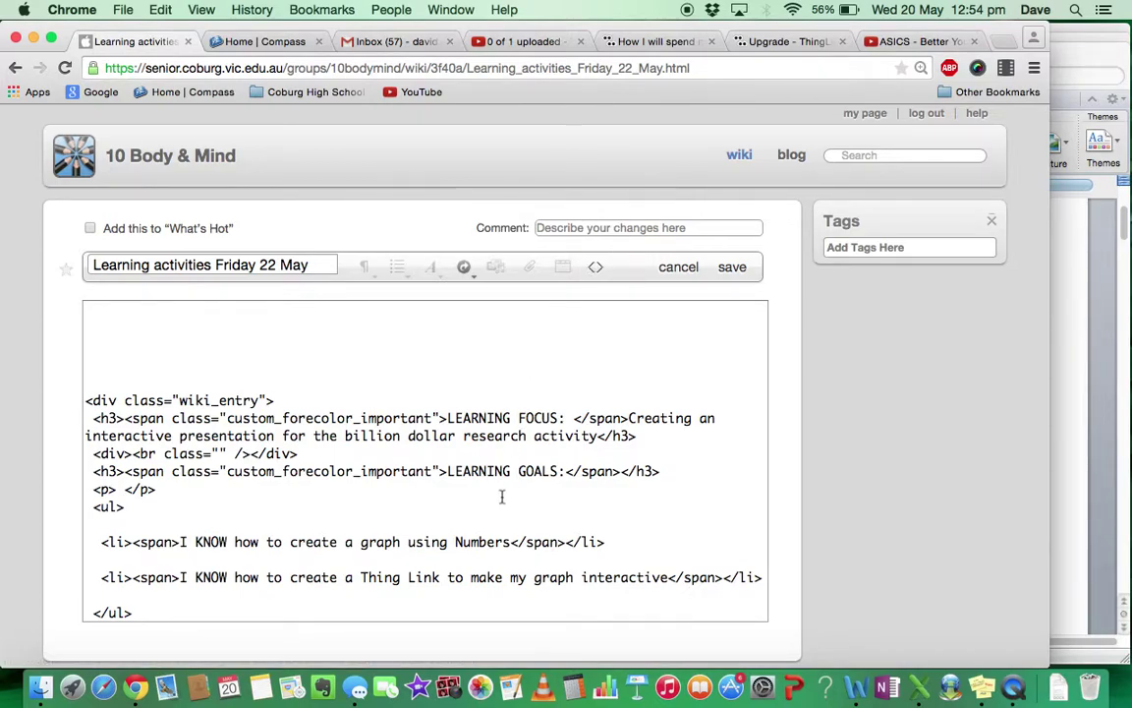
scroll(503, 496, "down", 5)
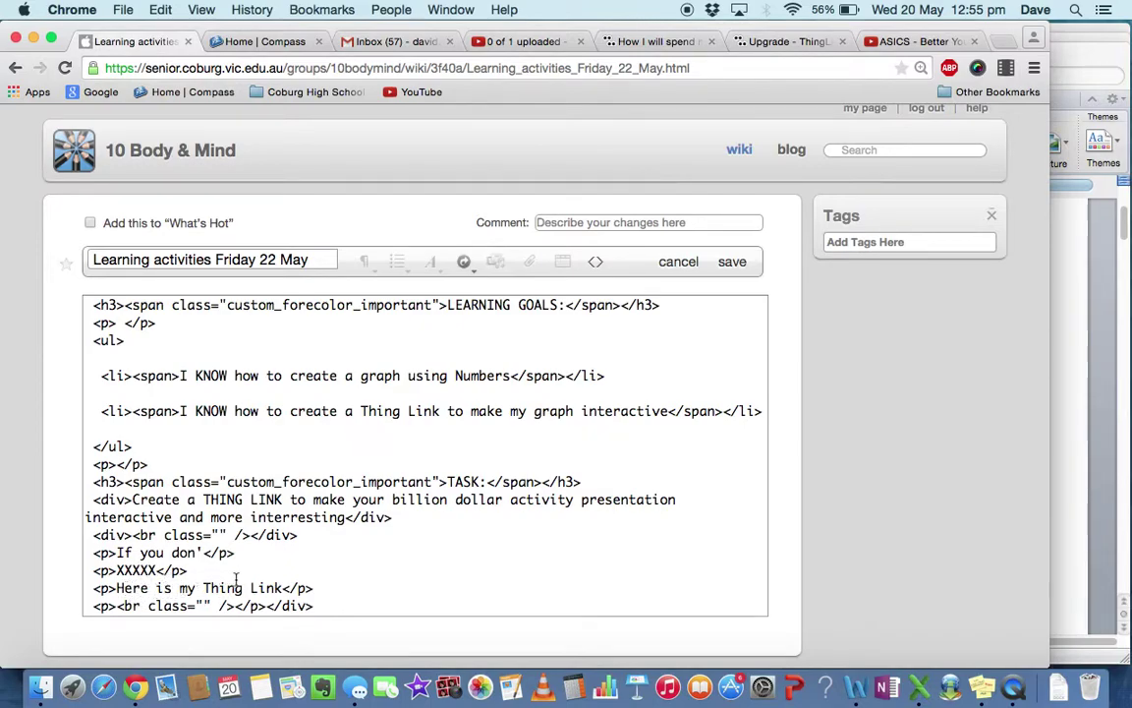
Paste the ThingLink iframe embed code after the "Here is my Thing Link" paragraph in the wiki page's HTML source.
left_click(323, 588)
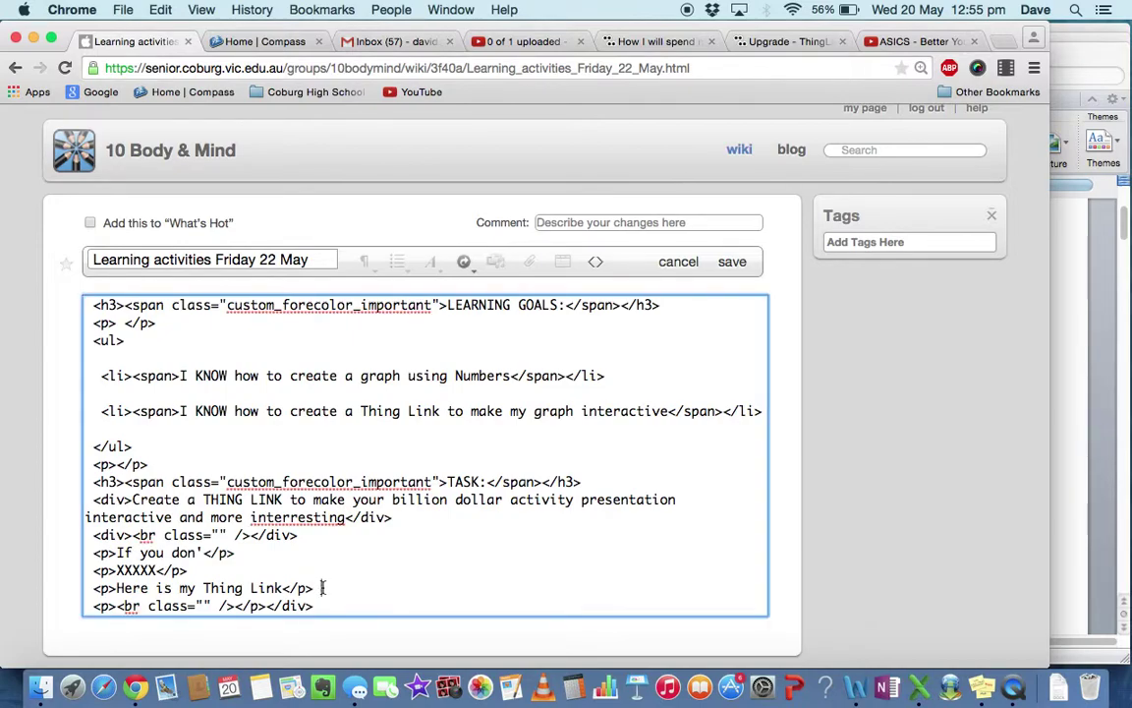
key("Down")
key("super+BackSpace")
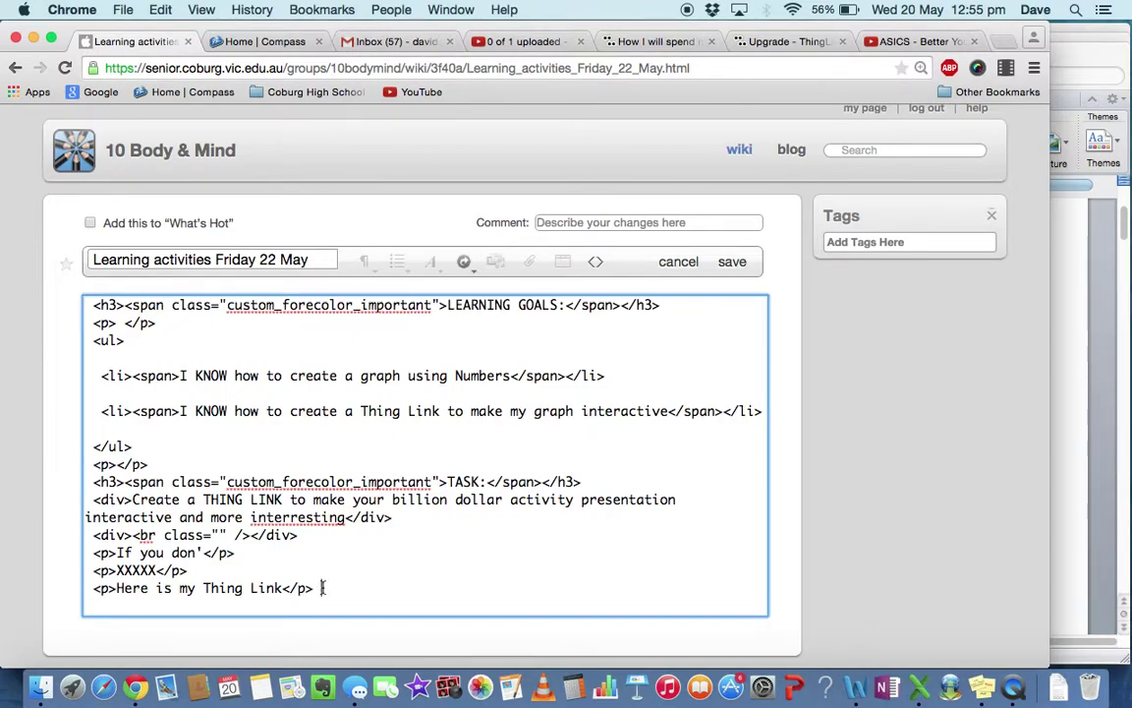
key("super+v")
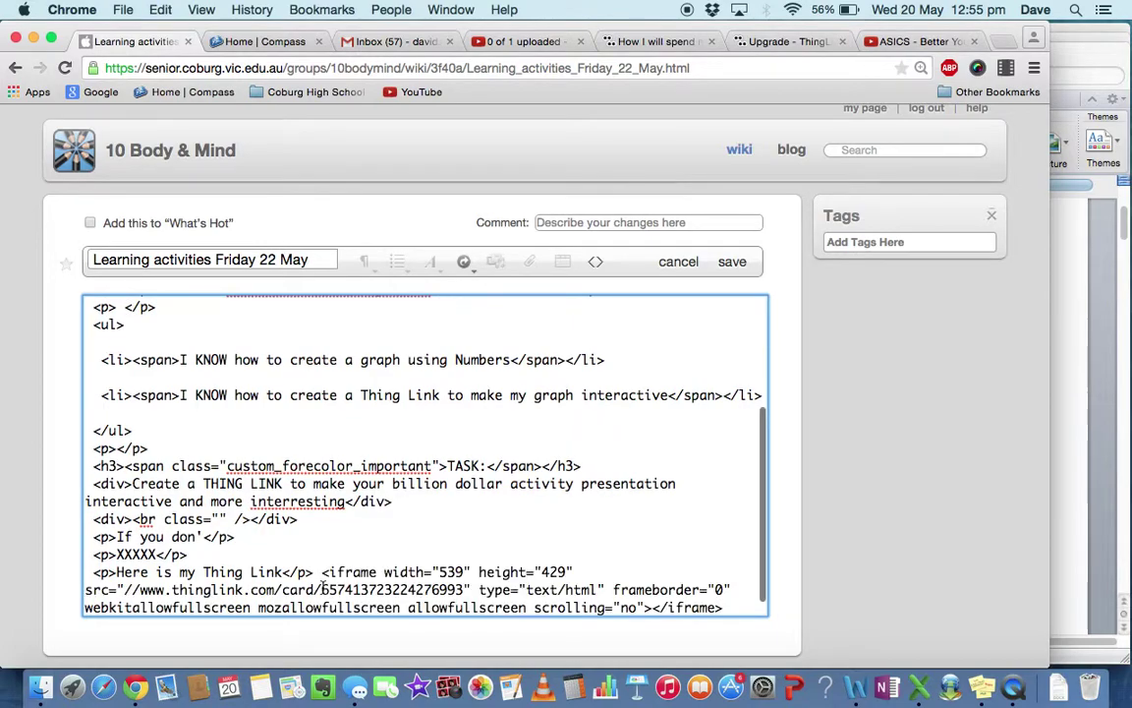
scroll(322, 587, "down", 1)
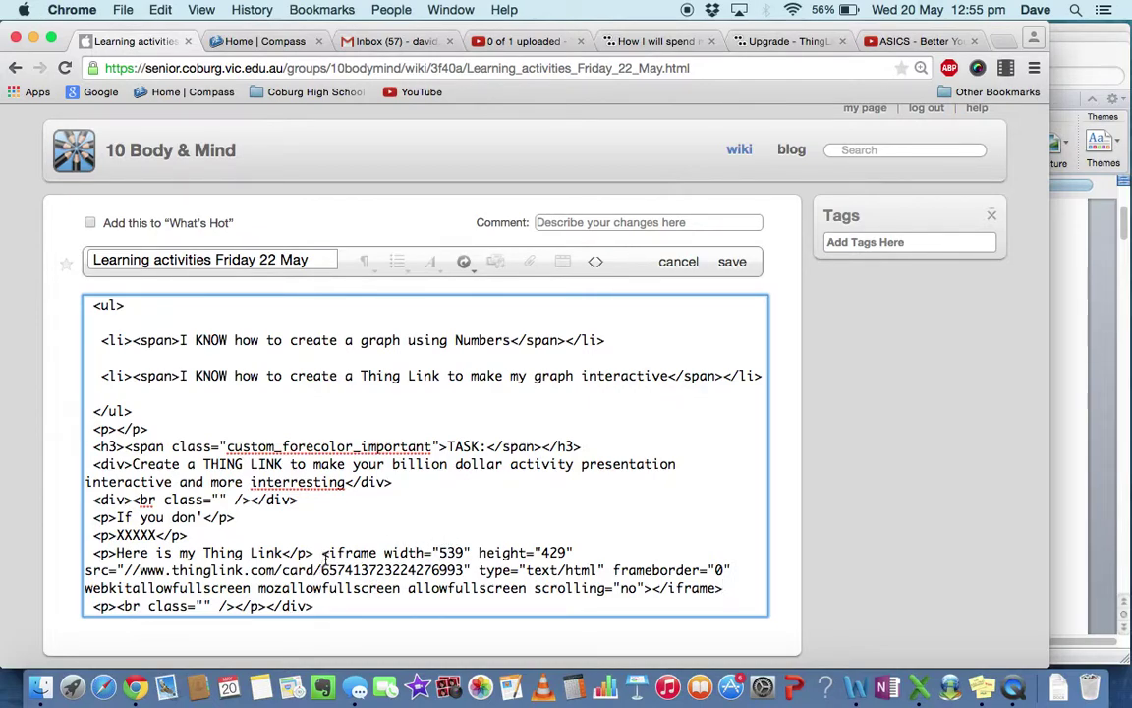
Set the embedded iframe's height to 529 in the HTML source and save the wiki page.
left_click_drag(325, 553, 565, 547)
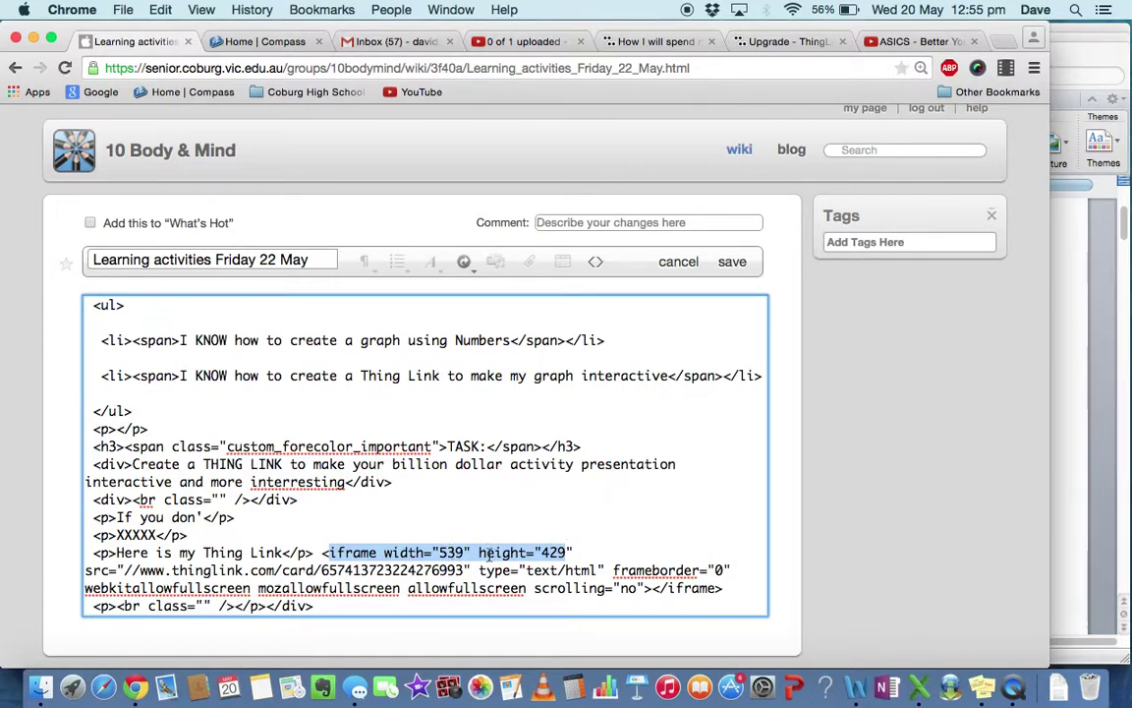
left_click(551, 553)
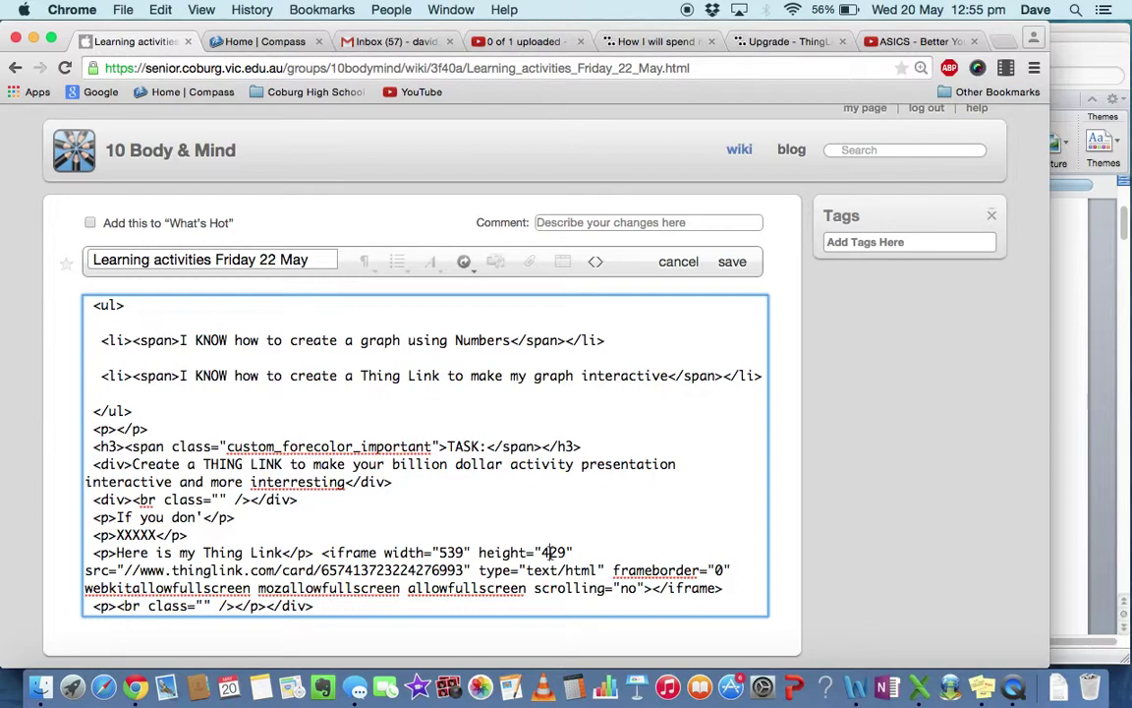
key("BackSpace")
type("5")
left_click(729, 268)
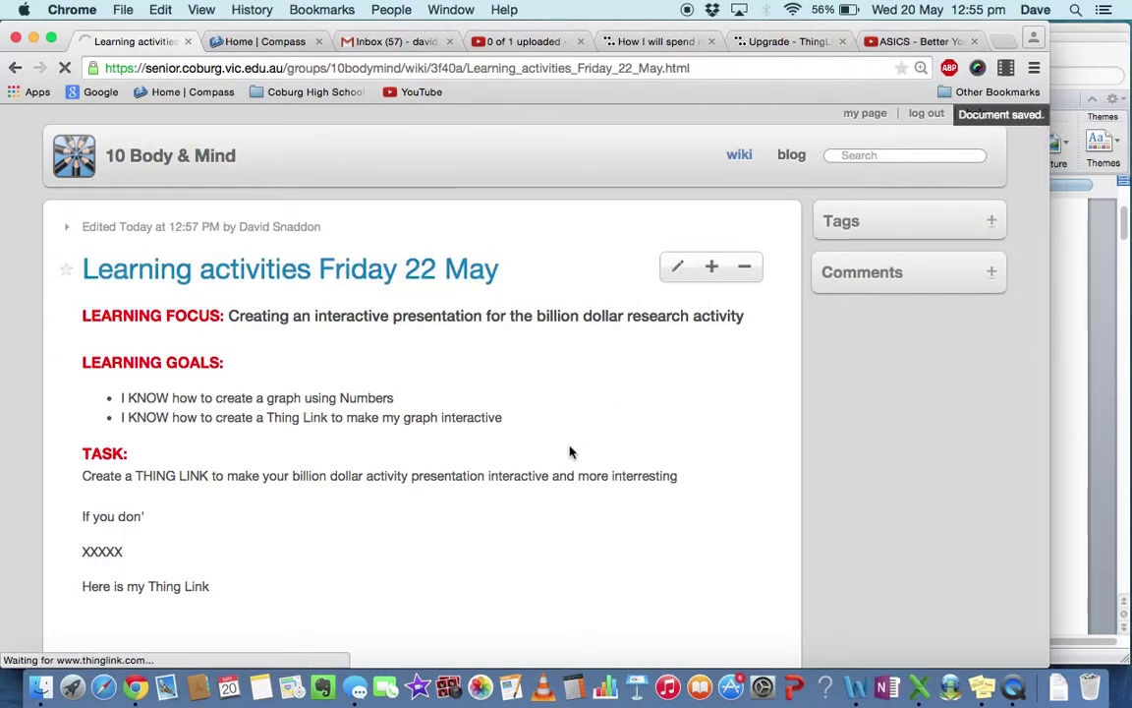
Preview the gym membership text tag and the new runners video tag on the pie chart embedded in the saved page.
scroll(570, 452, "down", 5)
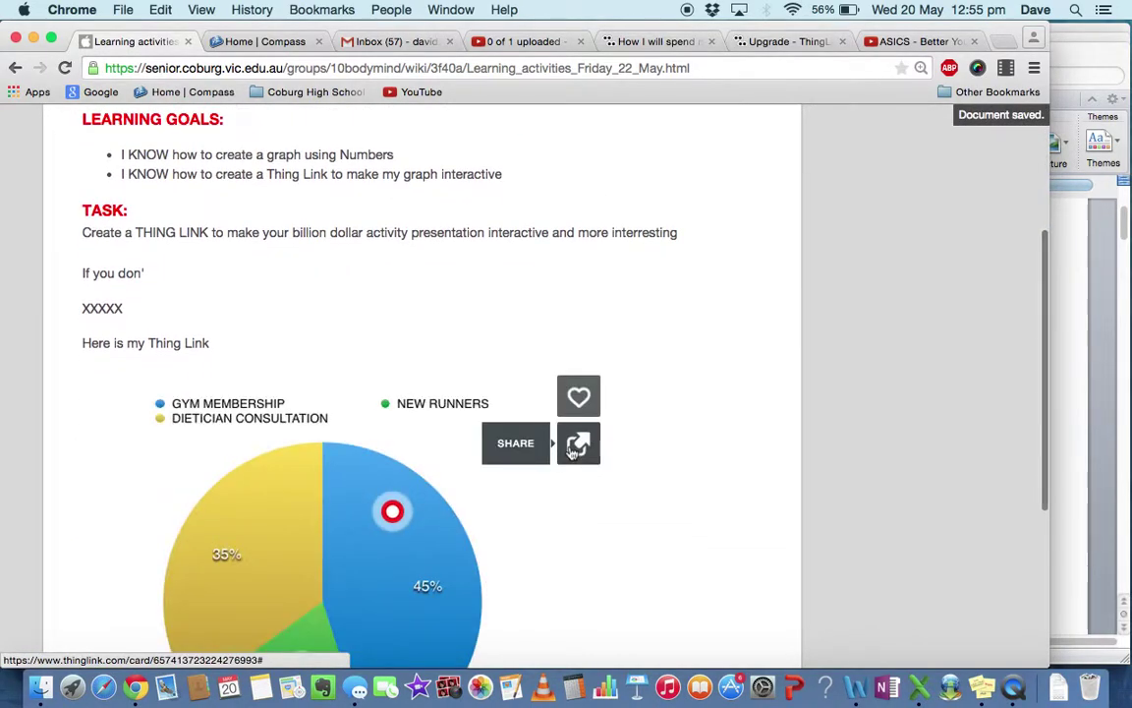
scroll(572, 448, "down", 3)
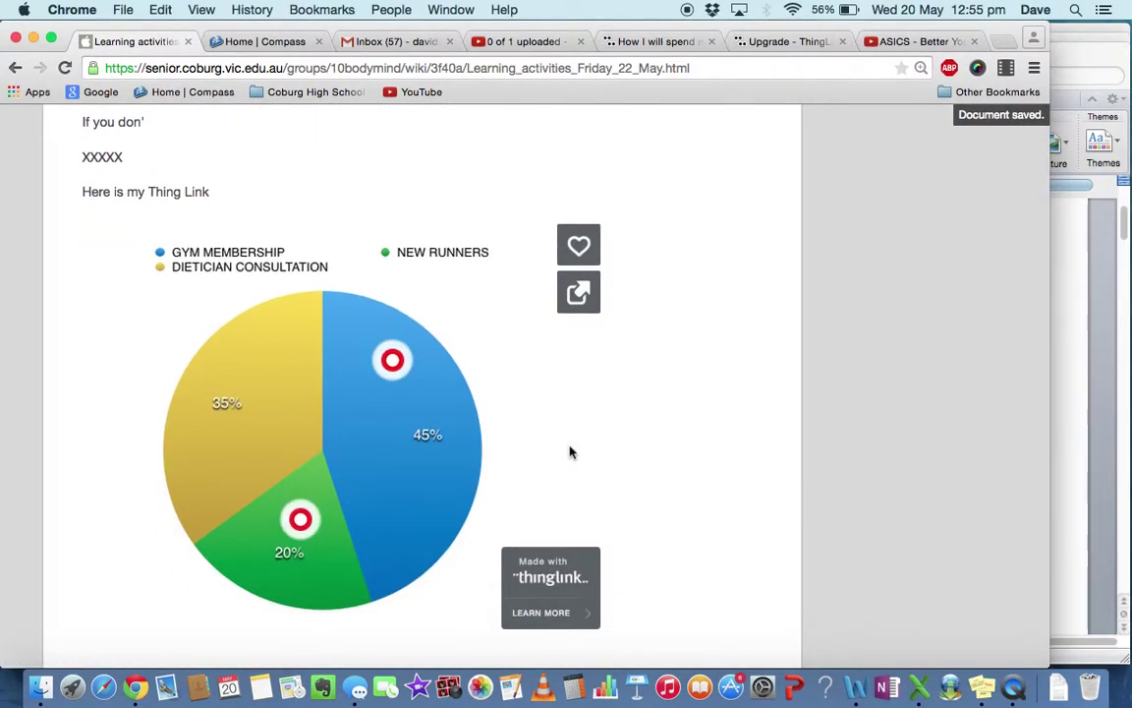
mouse_move(391, 360)
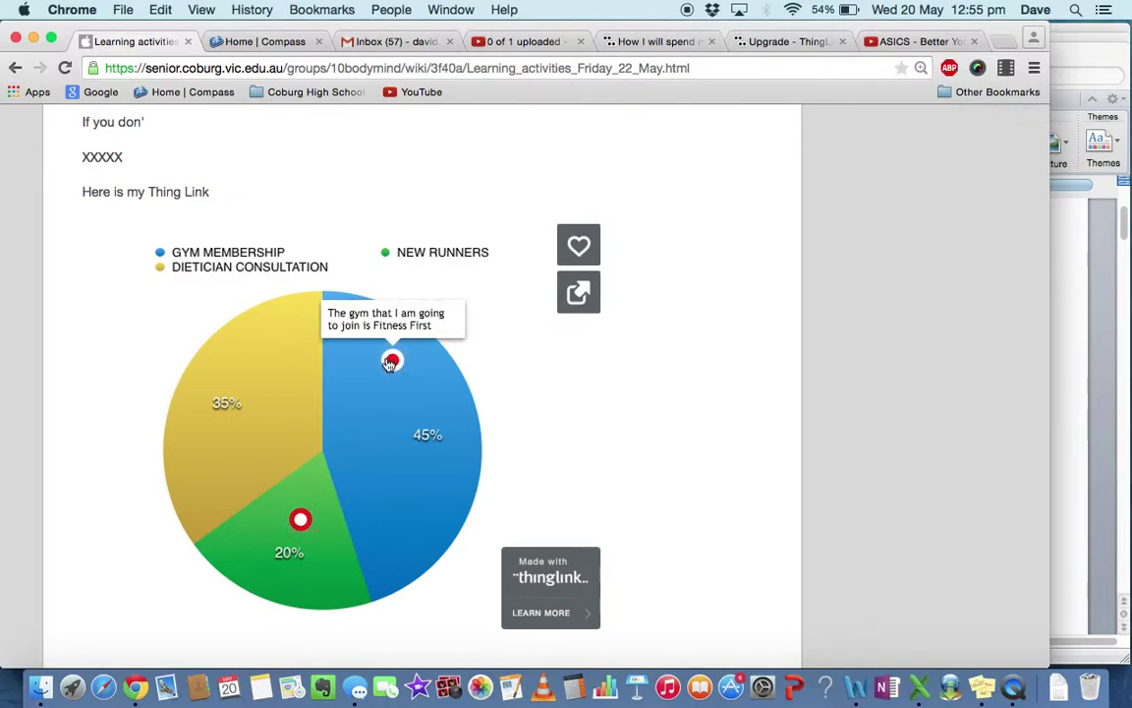
mouse_move(304, 522)
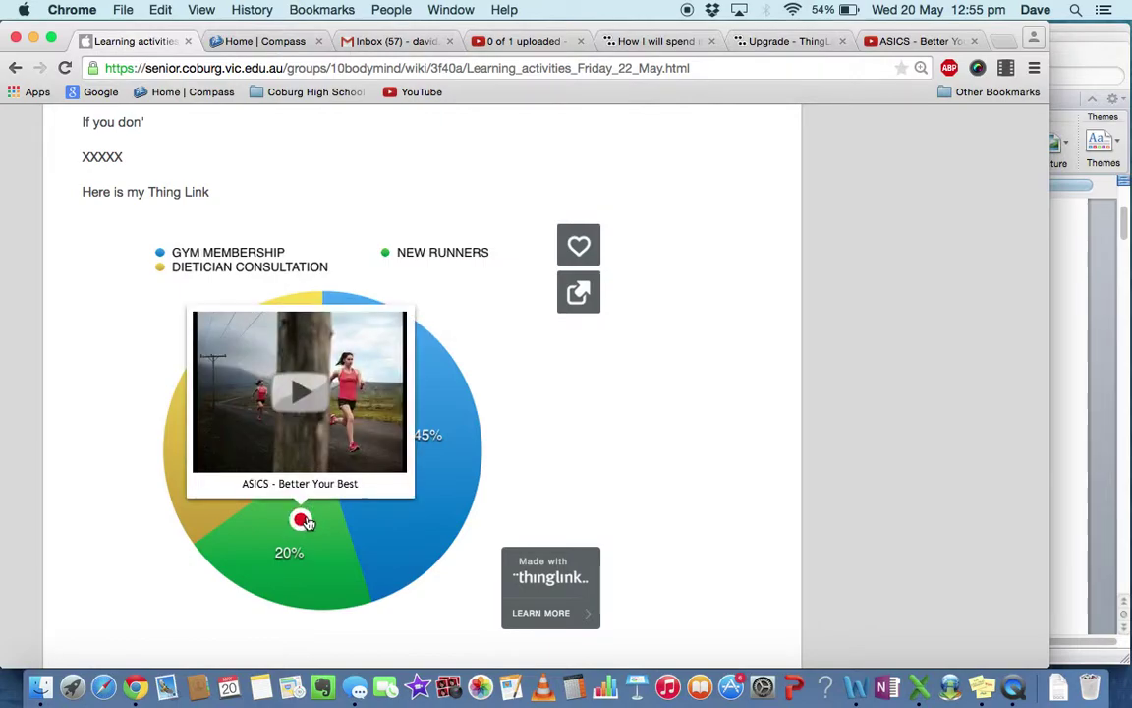